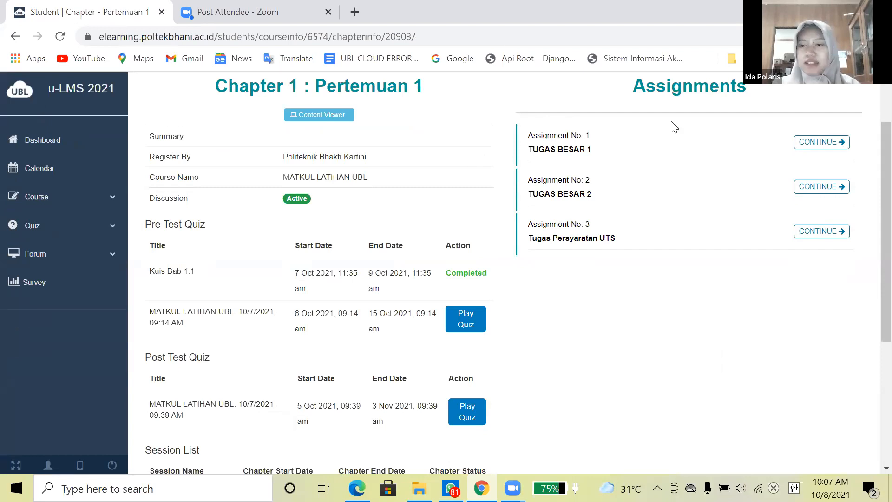
- View the Pertemuan 1 module PDF, acknowledge its alert, and return to the chapter page
left_click(341, 113)
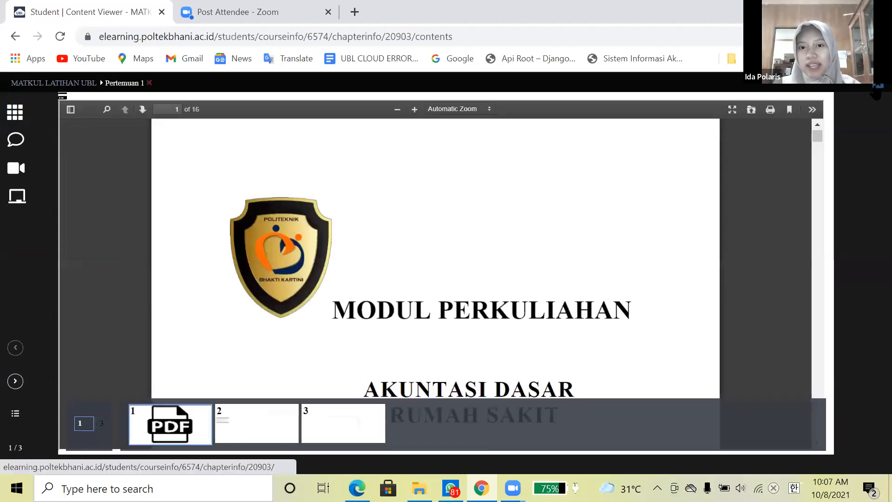
left_click(569, 130)
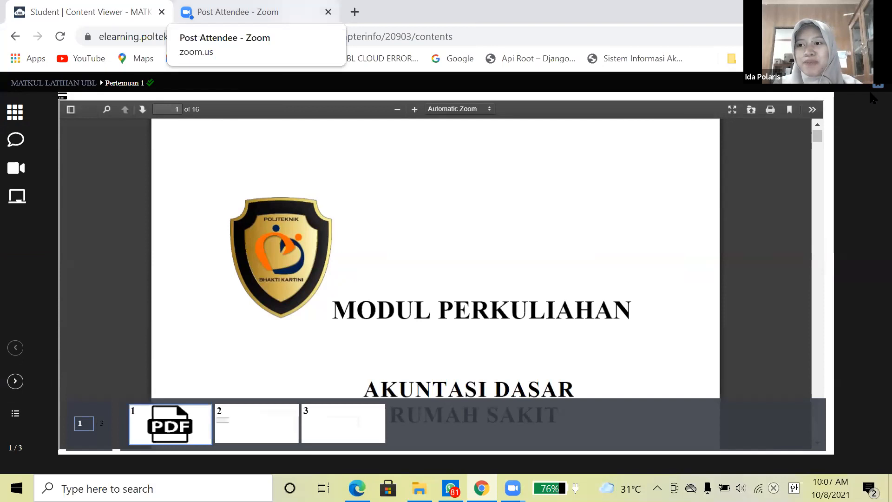
key("F5")
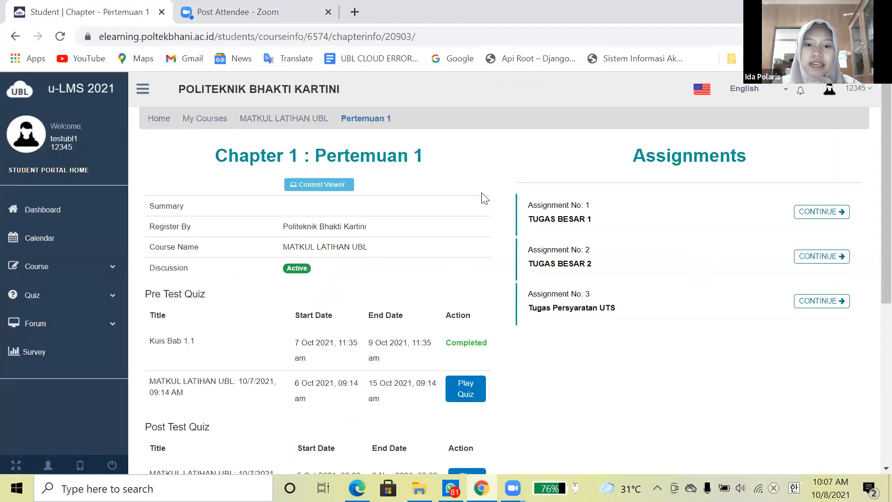
- Scroll through the Chapter 1 : Pertemuan 1 page, then expand Forum in the sidebar
scroll(469, 256, "down", 3)
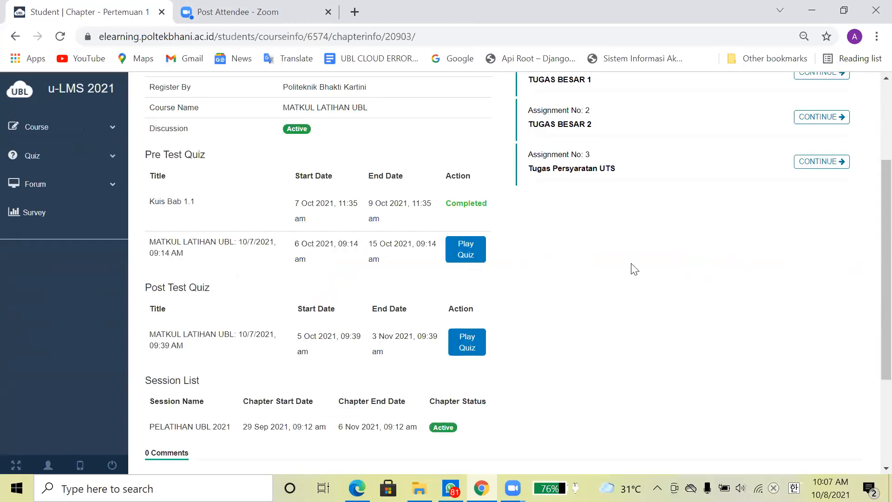
scroll(634, 269, "up", 2)
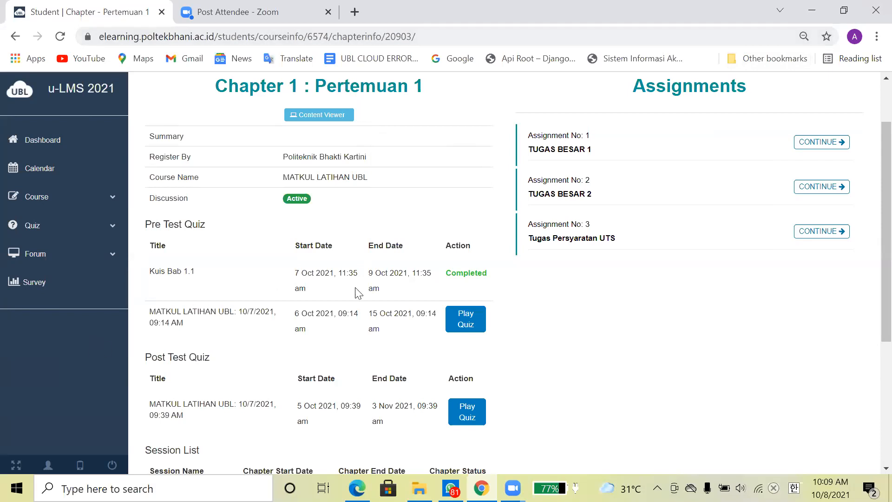
left_click(113, 254)
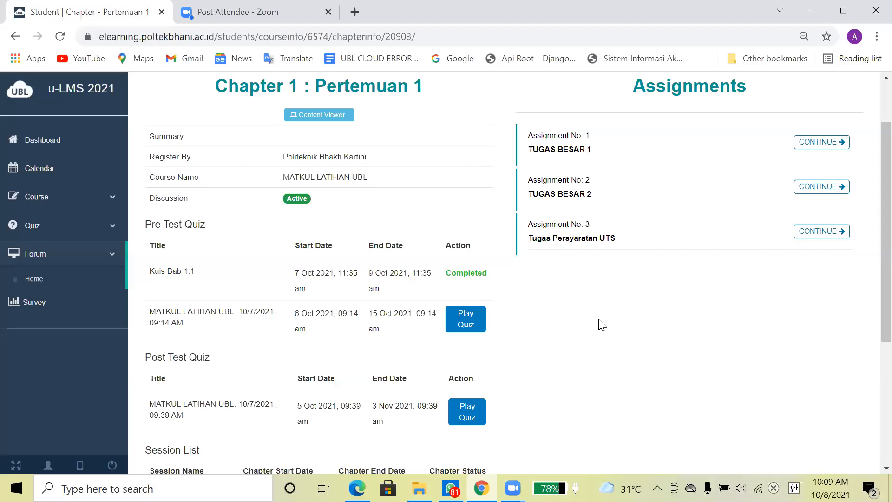
scroll(600, 323, "down", 2)
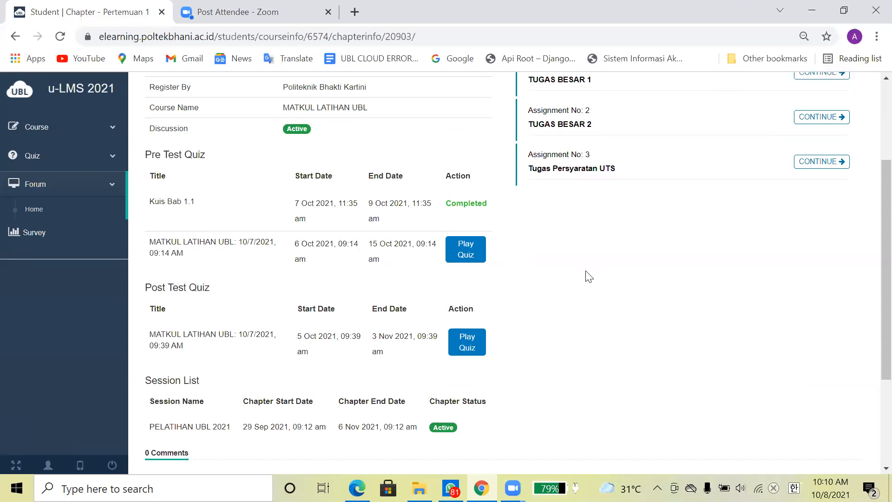
scroll(589, 277, "up", 2)
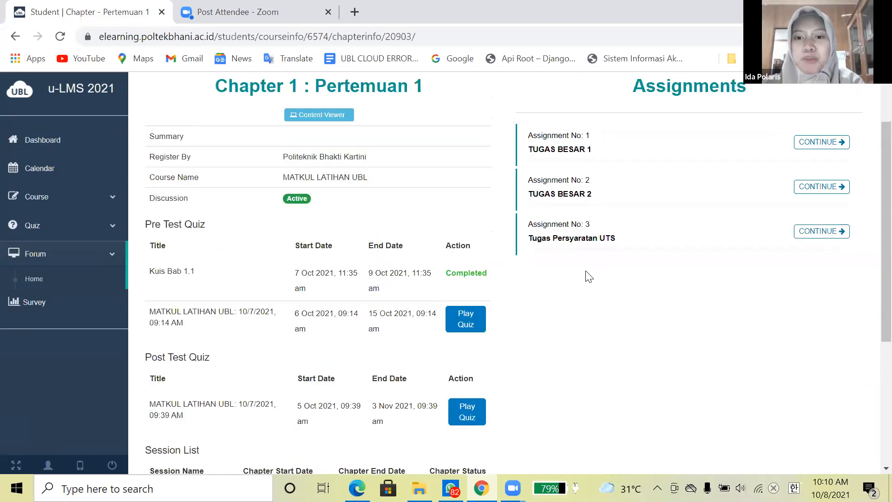
scroll(589, 277, "up", 2)
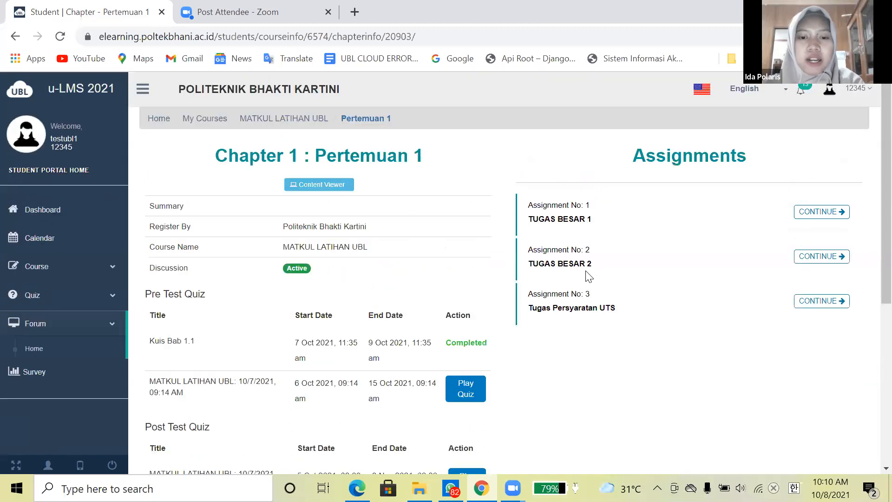
scroll(589, 277, "down", 3)
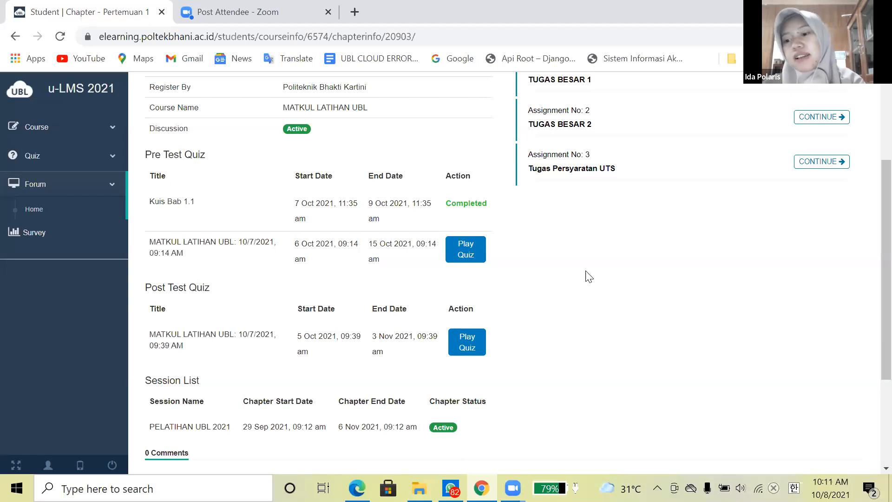
scroll(589, 277, "up", 3)
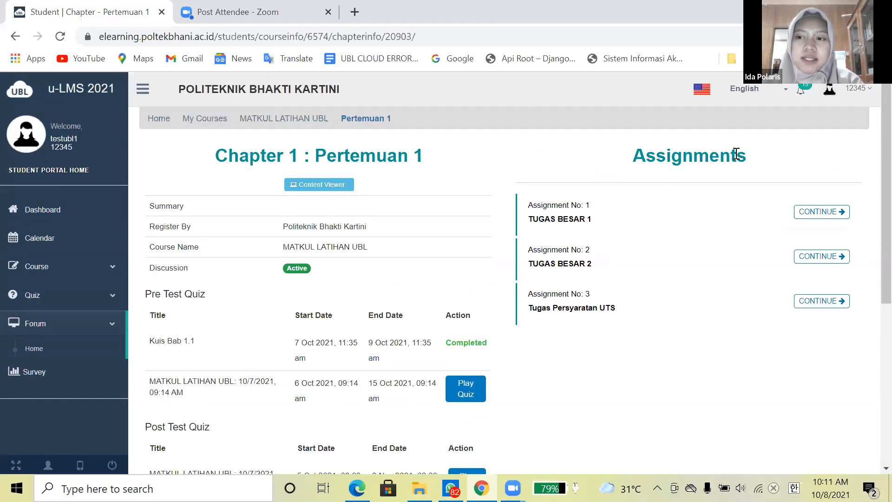
- Open the student's Profile page from the account menu
left_click(872, 95)
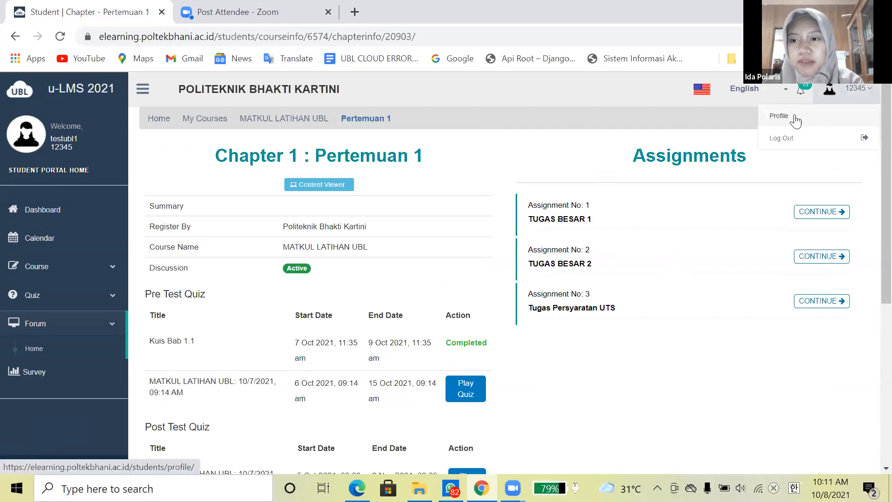
left_click(795, 121)
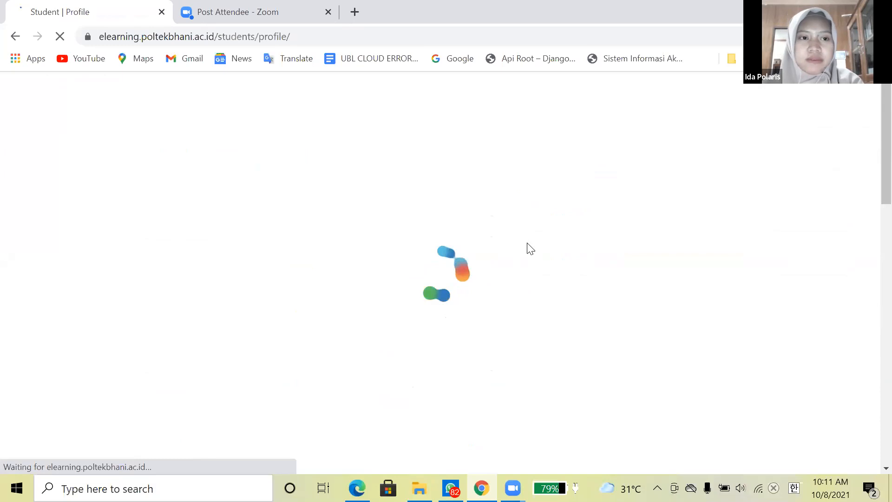
scroll(505, 278, "down", 3)
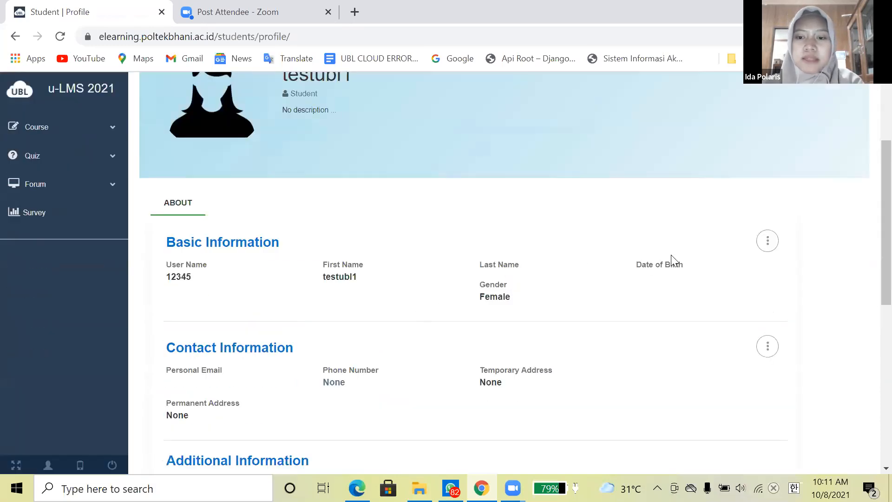
- Make Basic Information editable and select the First Name and Last Name fields
left_click(768, 241)
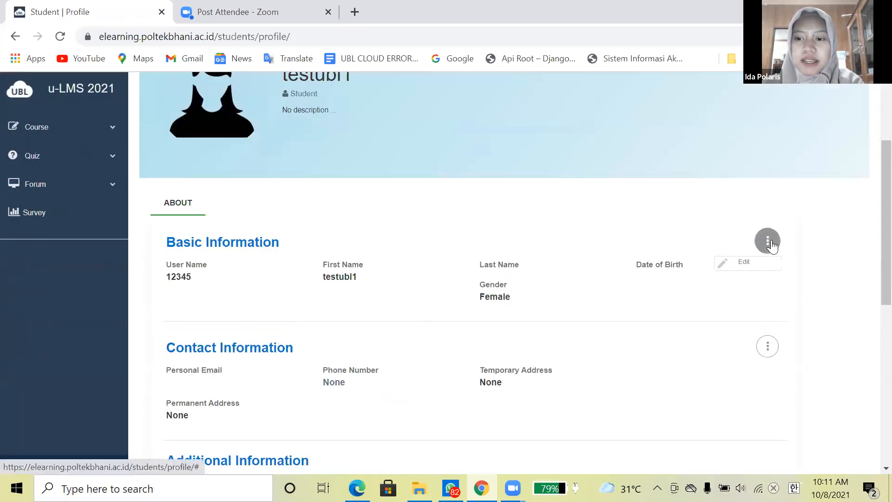
left_click(748, 263)
left_click(435, 284)
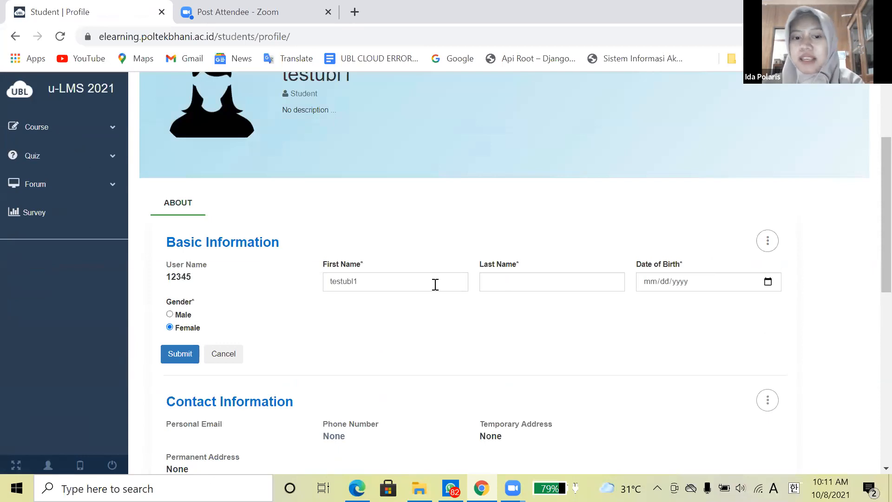
left_click(530, 277)
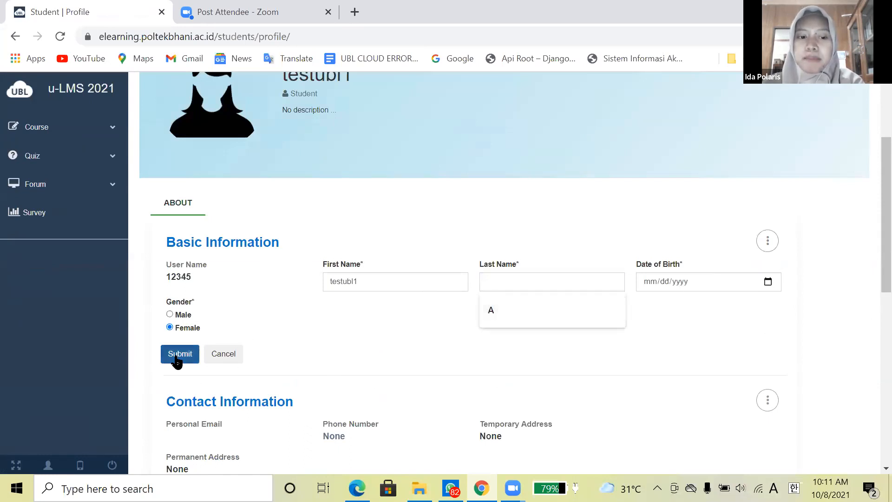
scroll(183, 298, "down", 5)
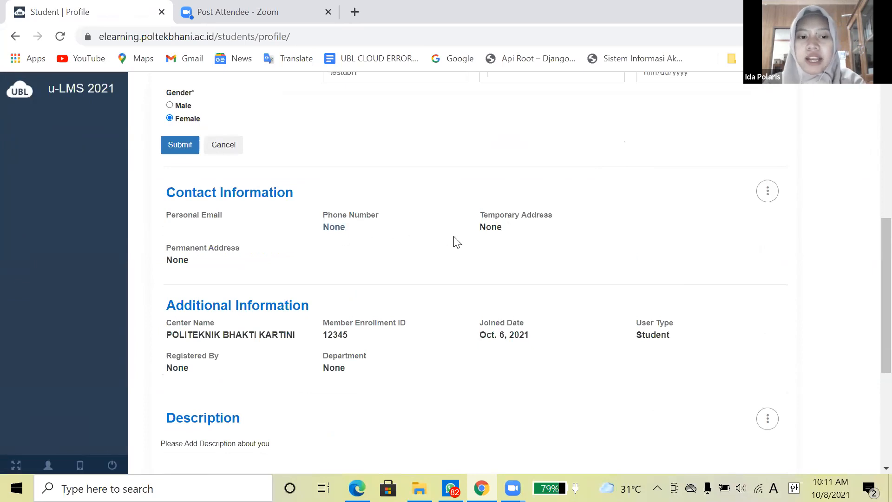
scroll(464, 242, "down", 5)
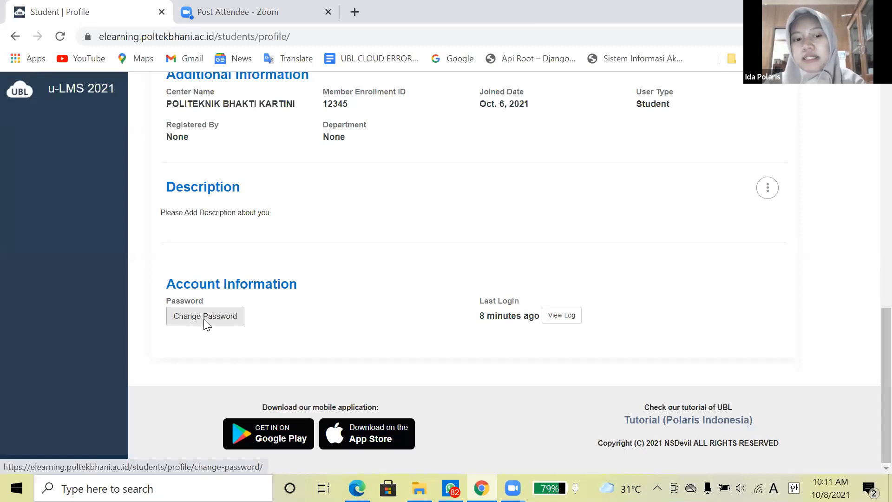
- Open Change Password and go through the old, new and confirmation fields, leaving them empty
left_click(205, 316)
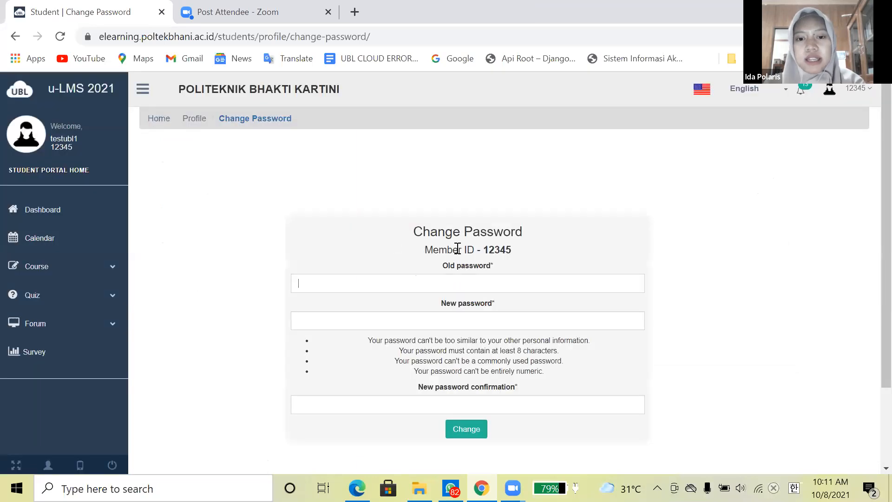
scroll(456, 249, "down", 2)
left_click(438, 215)
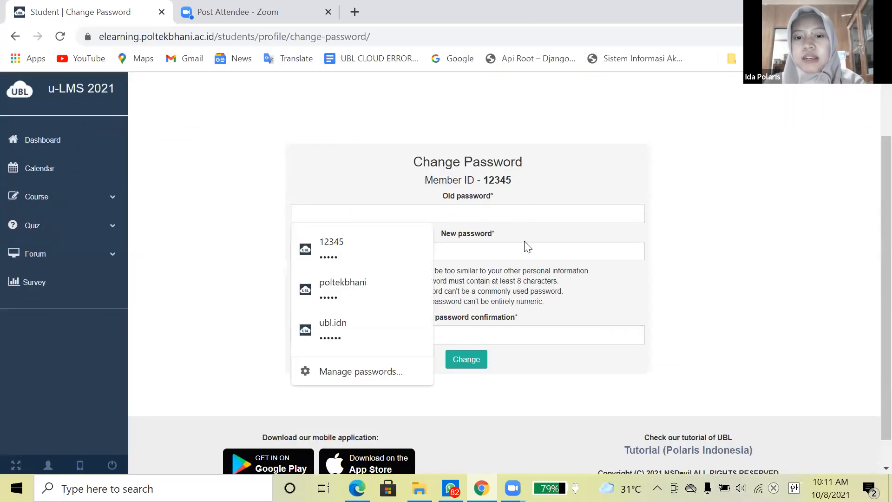
left_click(521, 255)
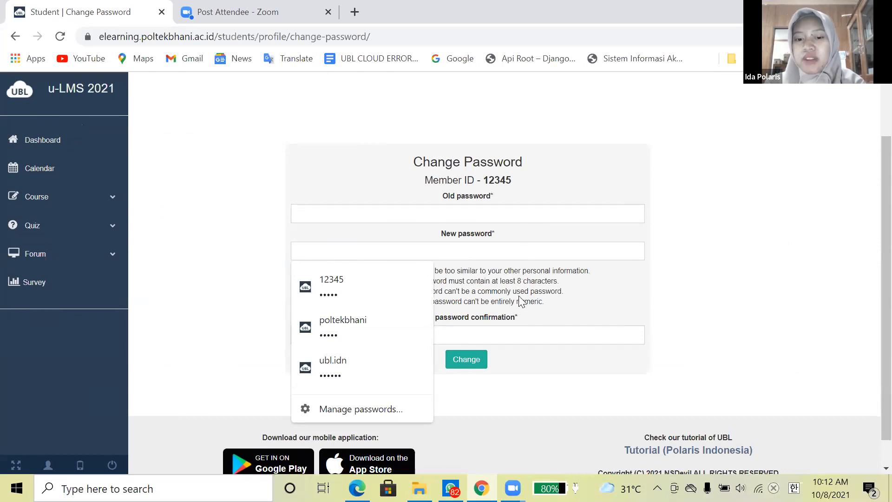
left_click(524, 332)
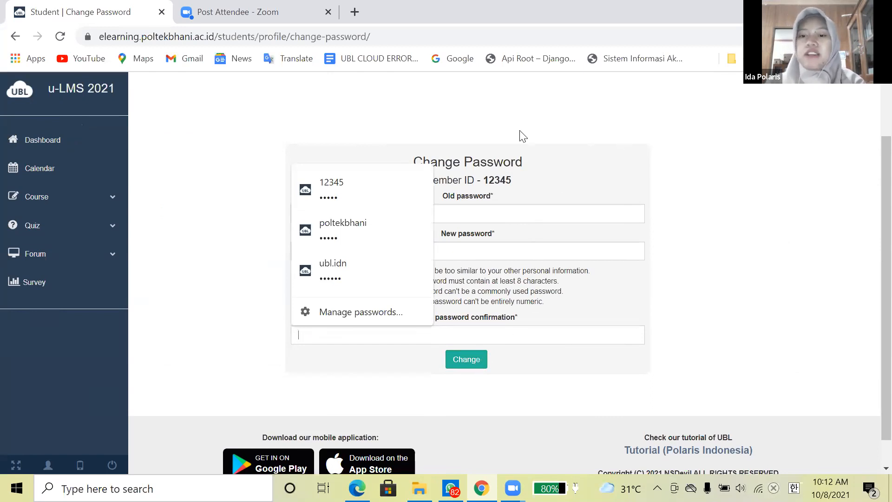
left_click(282, 136)
scroll(283, 136, "up", 2)
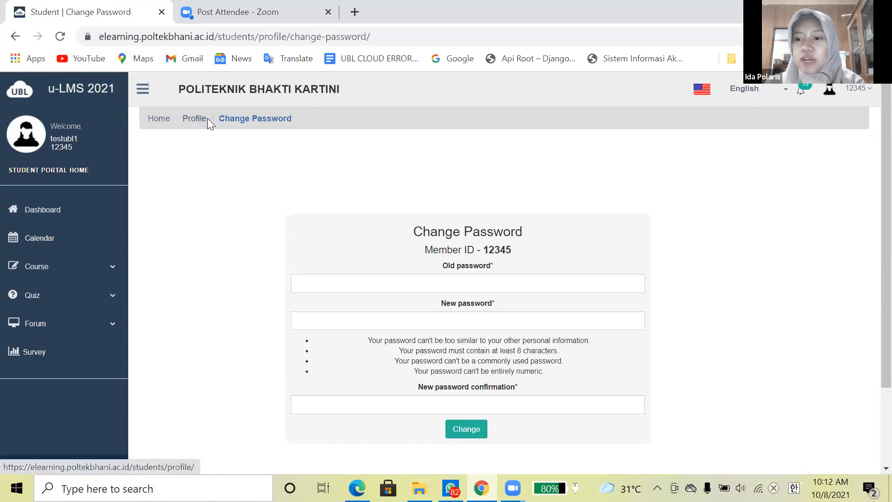
- Return to the Profile page and review Basic Information, including gender Female
left_click(208, 118)
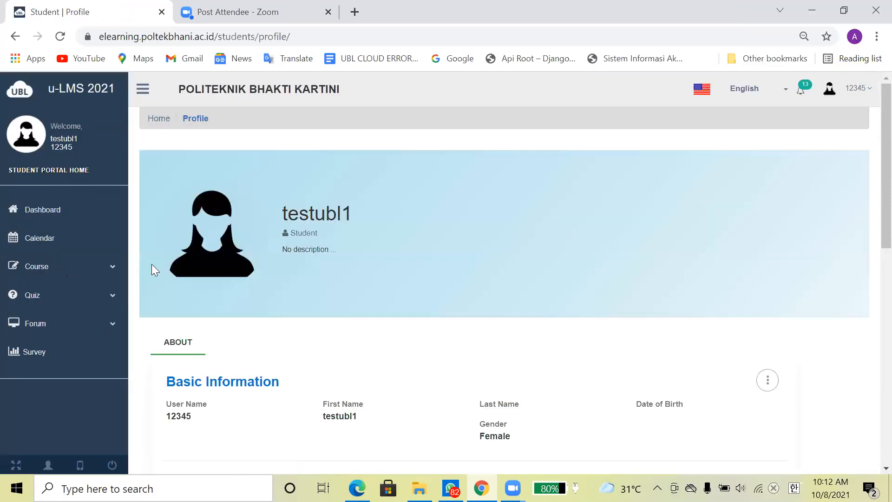
mouse_move(169, 270)
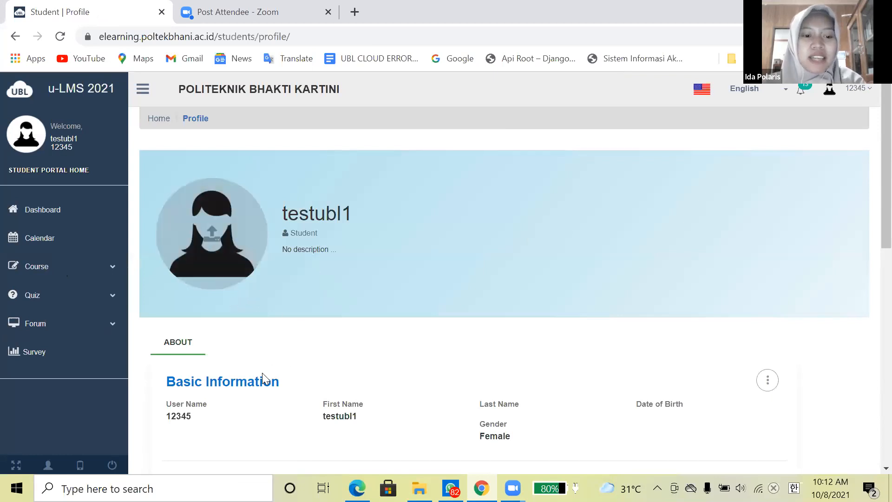
scroll(260, 376, "down", 2)
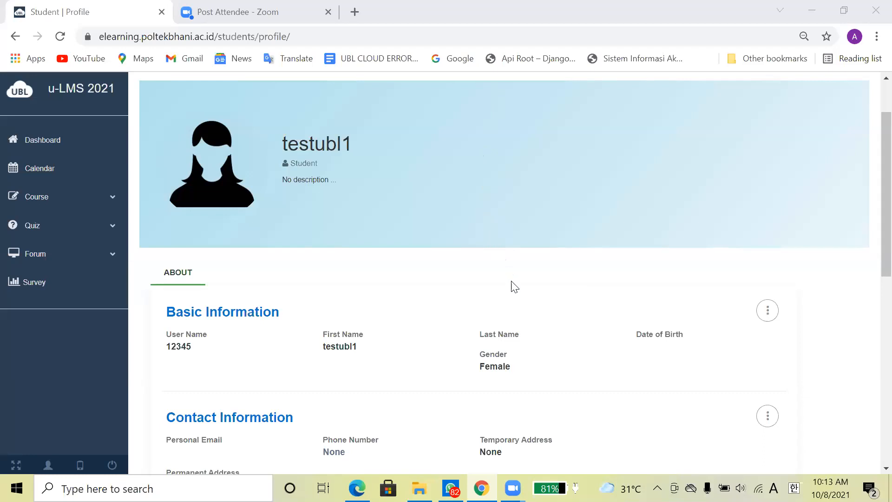
scroll(514, 286, "down", 1)
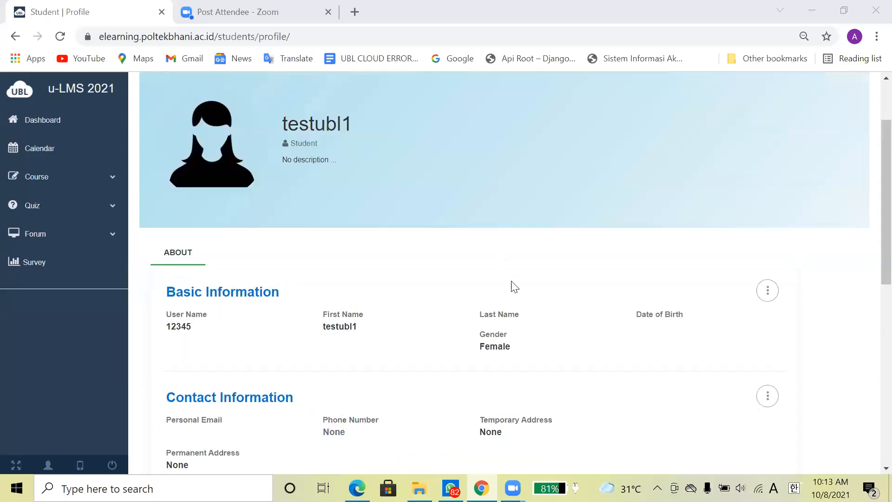
scroll(515, 287, "up", 3)
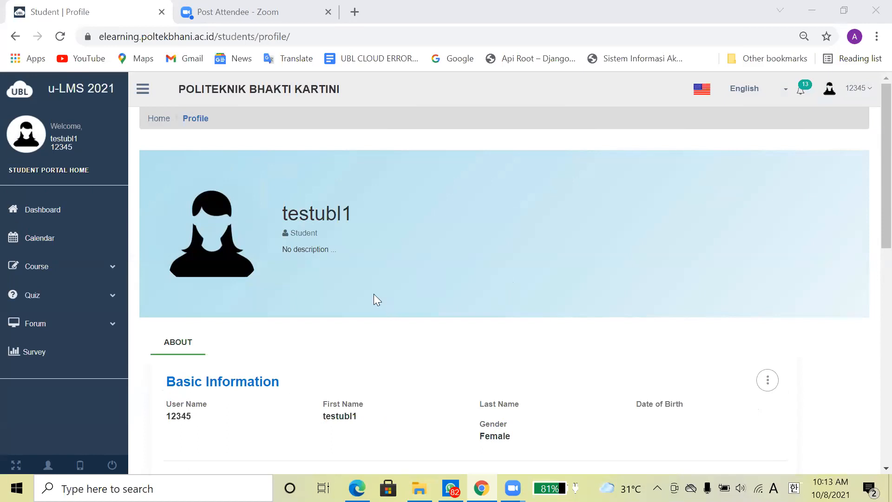
mouse_move(241, 260)
- Return to the Student Portal dashboard using the sidebar Dashboard link
left_click(43, 211)
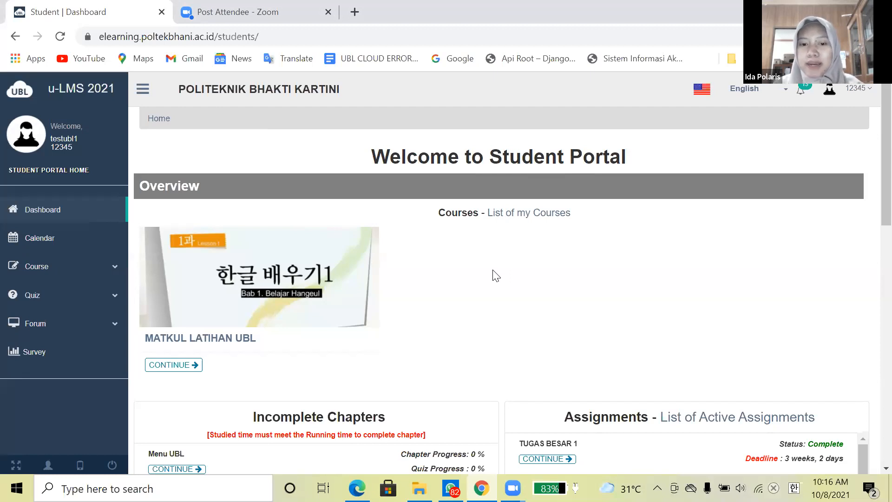
- Open TUGAS BESAR 1, view the BUATLAH PUISI submission, and expand Course in the sidebar
scroll(496, 276, "down", 1)
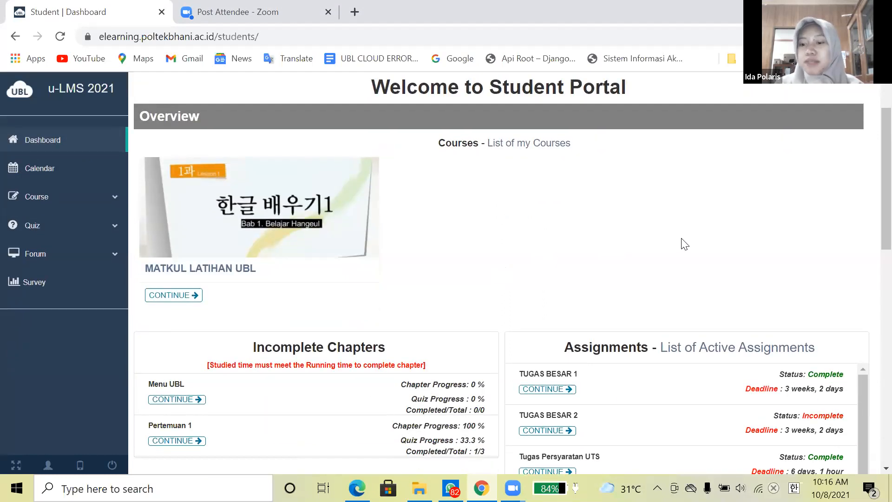
scroll(685, 242, "down", 3)
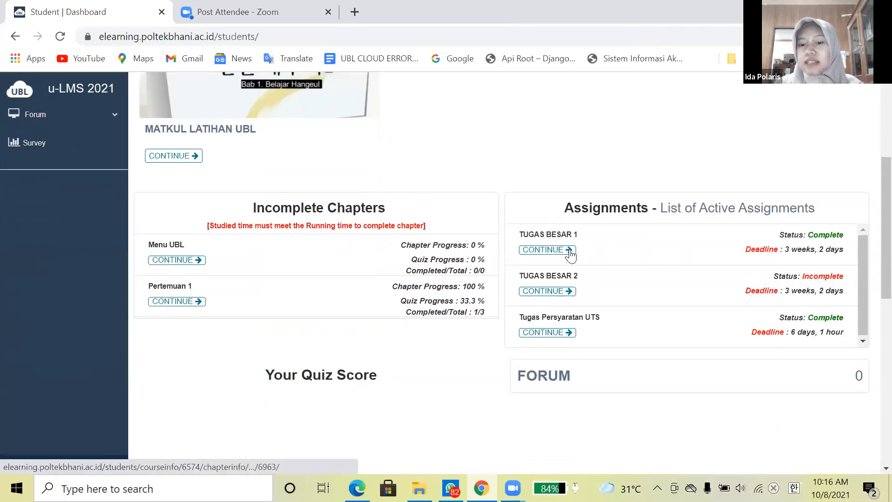
left_click(570, 251)
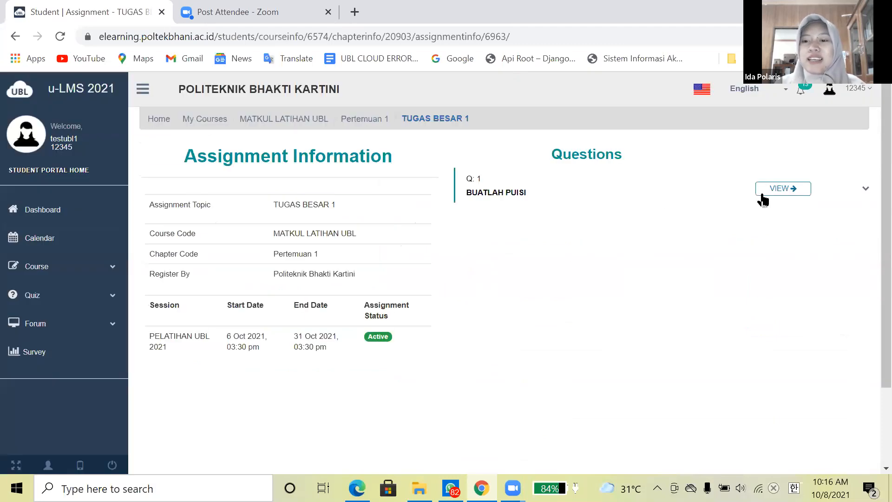
left_click(761, 195)
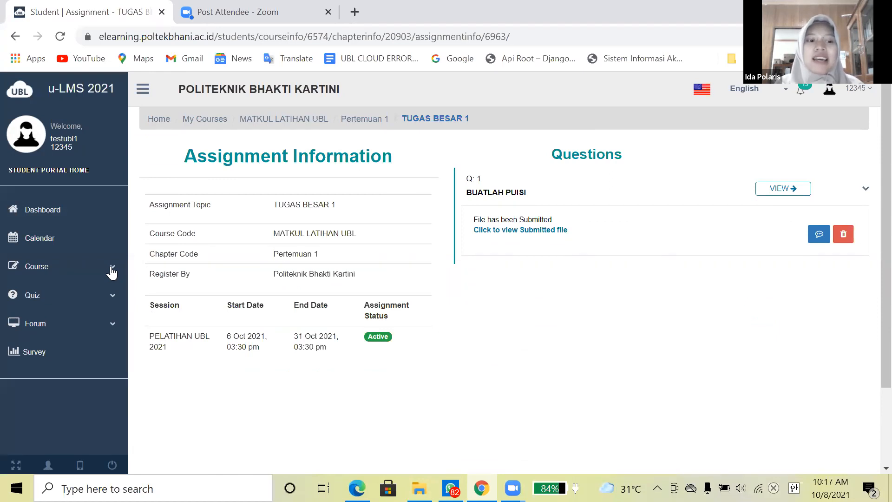
left_click(112, 269)
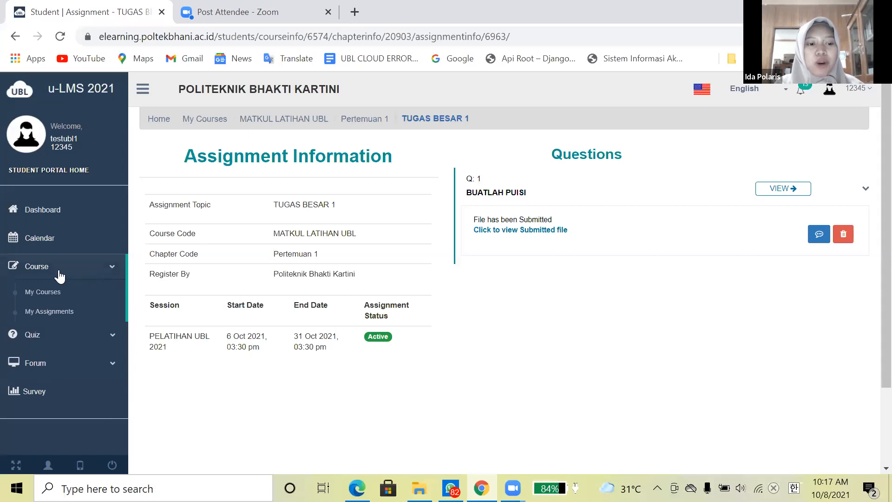
- Open My Assignments and highlight Tugas Persyaratan UTS and TUGAS BESAR 1's 95 / 100 score
left_click(55, 312)
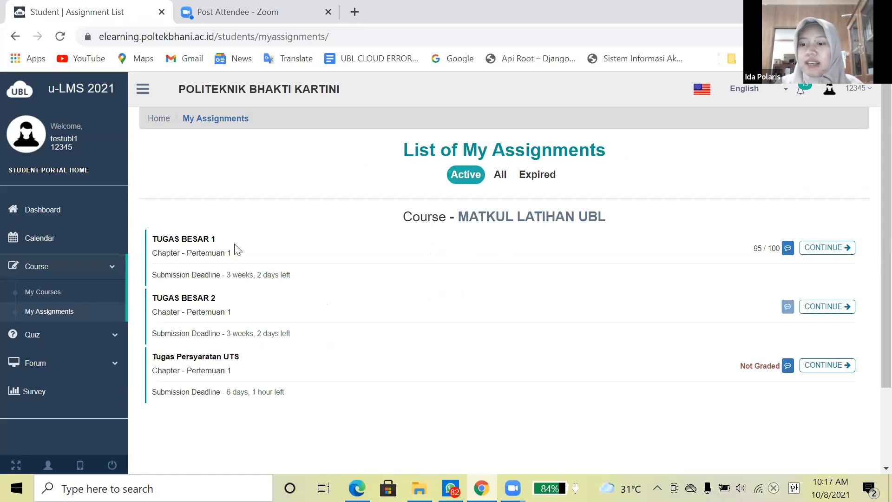
left_click_drag(246, 356, 153, 359)
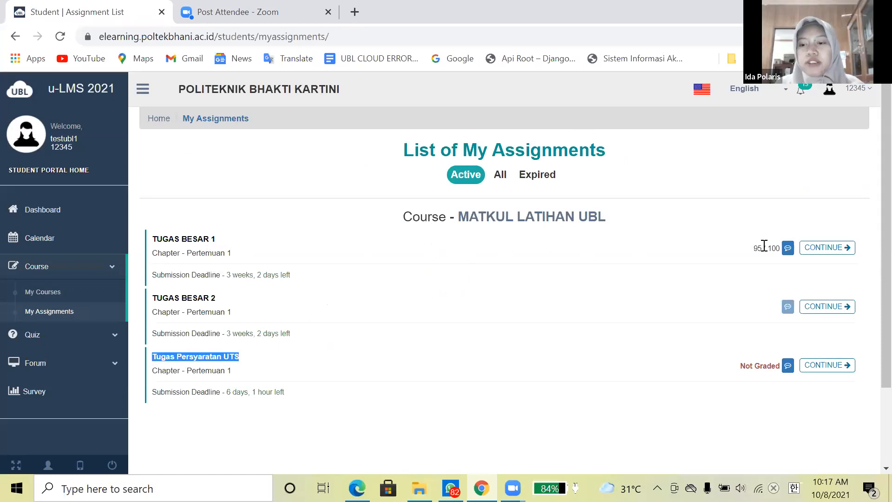
mouse_move(765, 247)
left_mouse_down()
mouse_move(753, 251)
mouse_move(782, 249)
left_mouse_up()
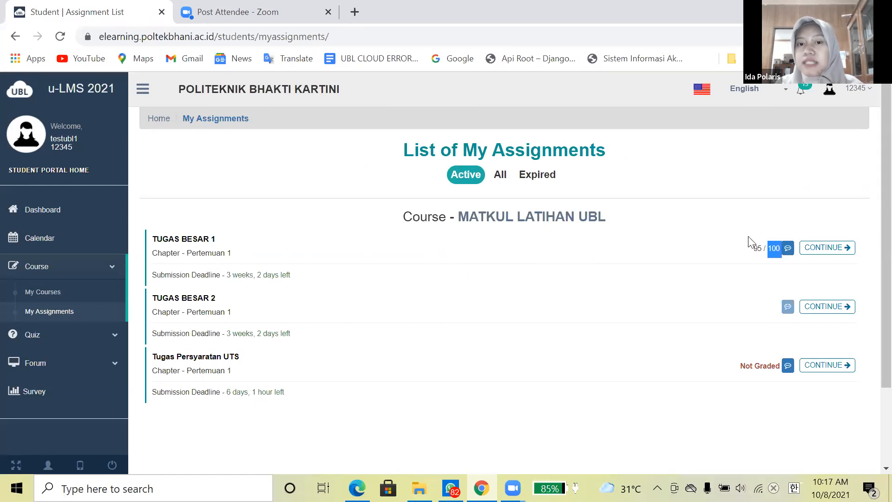
left_click(769, 250)
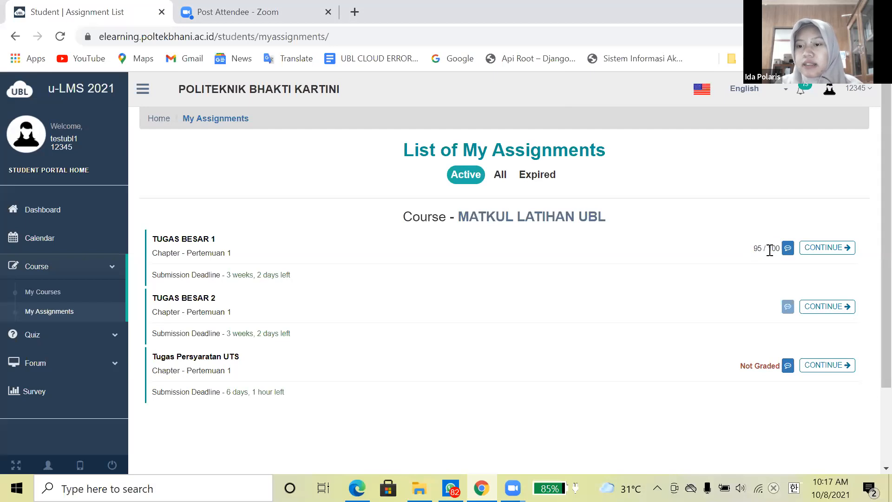
left_click_drag(780, 249, 757, 248)
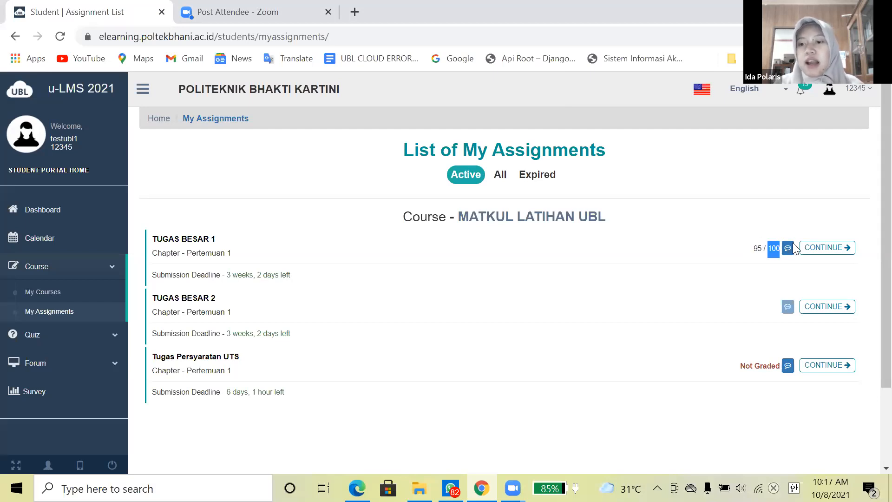
left_click(787, 266)
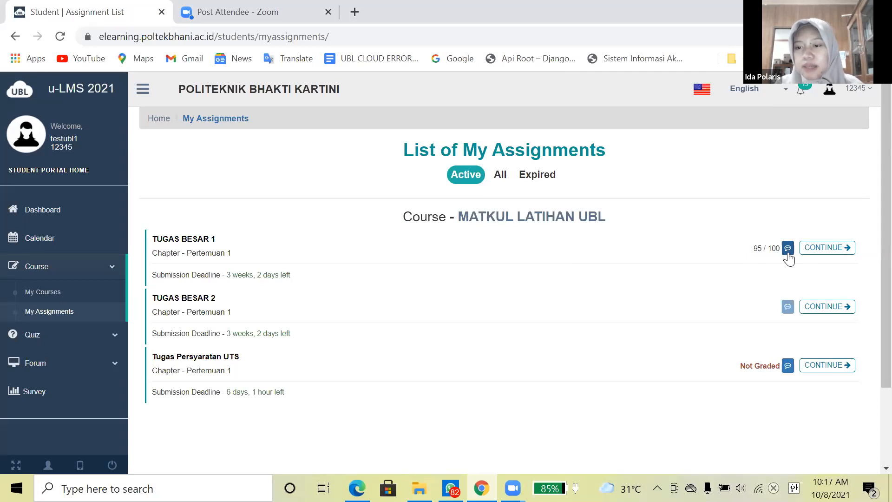
left_click(787, 251)
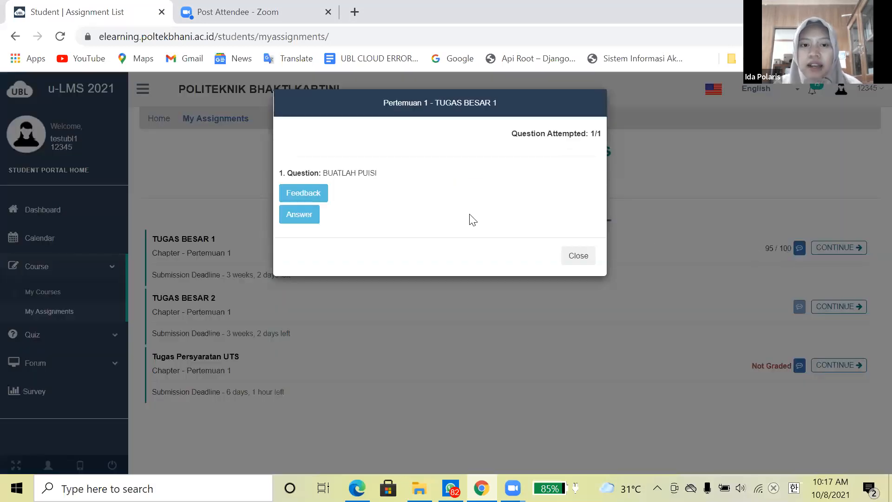
left_click(305, 200)
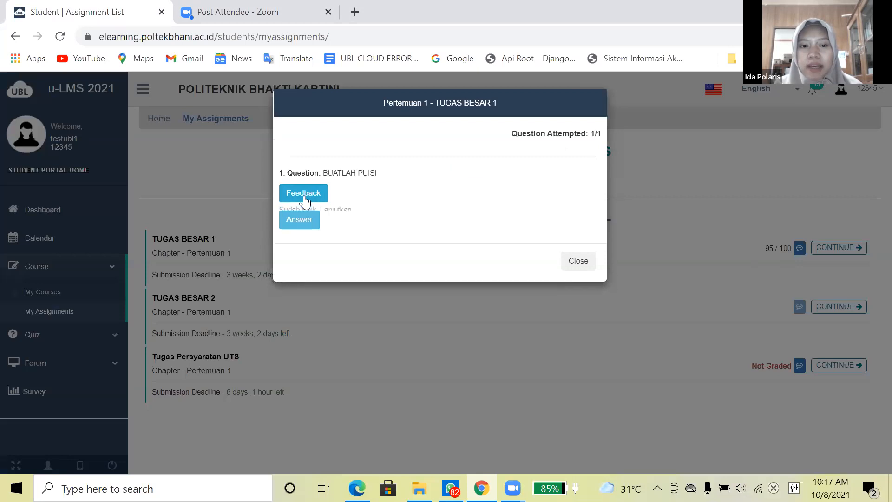
left_click_drag(278, 210, 356, 211)
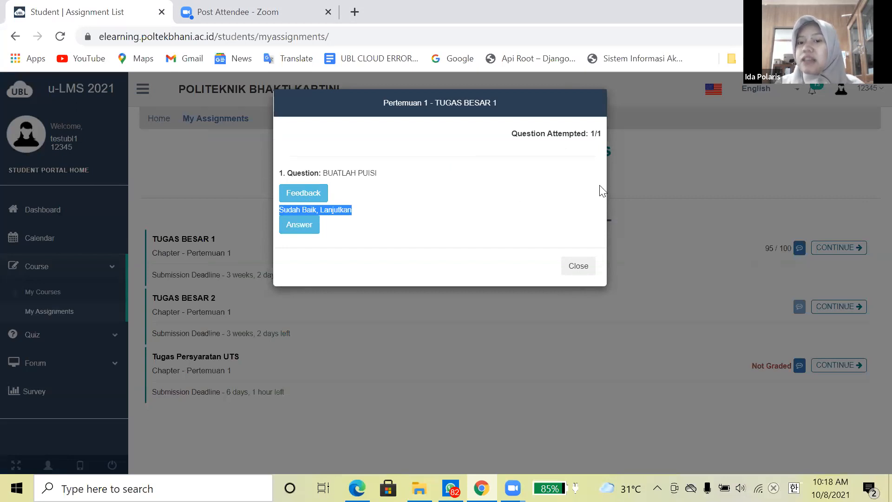
left_click(576, 267)
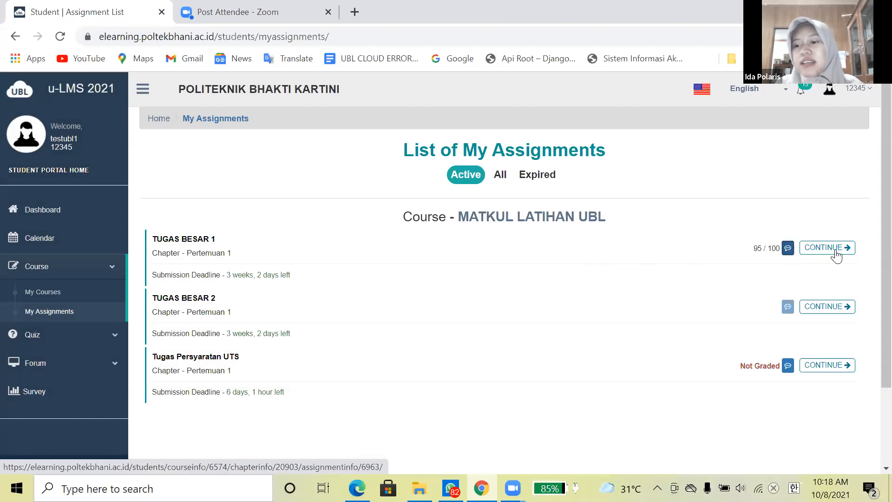
- Reopen TUGAS BESAR 1, view the submitted file, and highlight the session start date
left_click(836, 249)
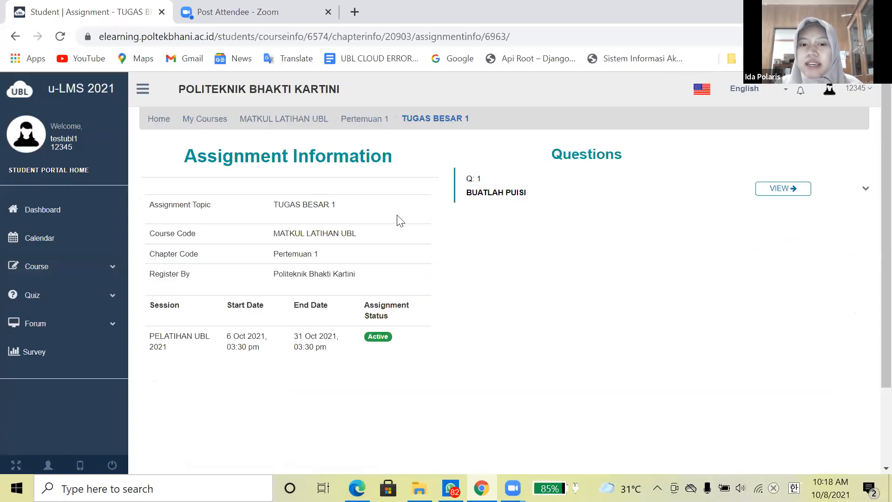
left_click(796, 193)
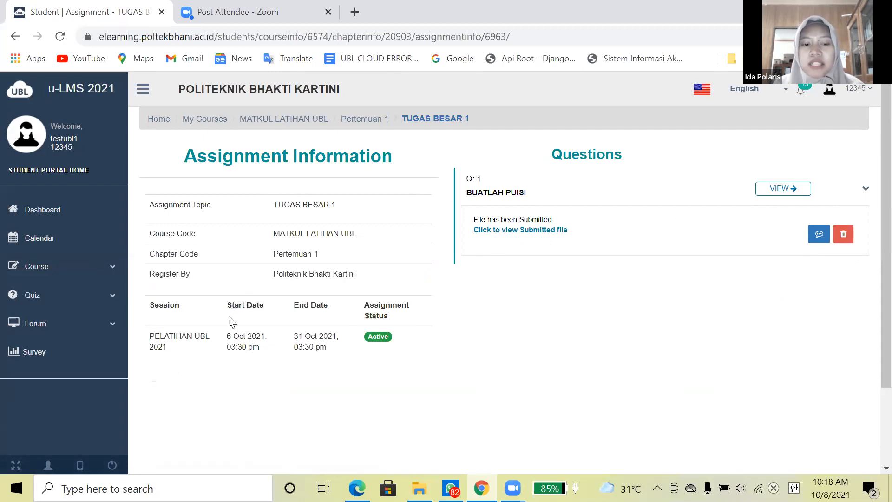
left_click_drag(226, 342, 339, 340)
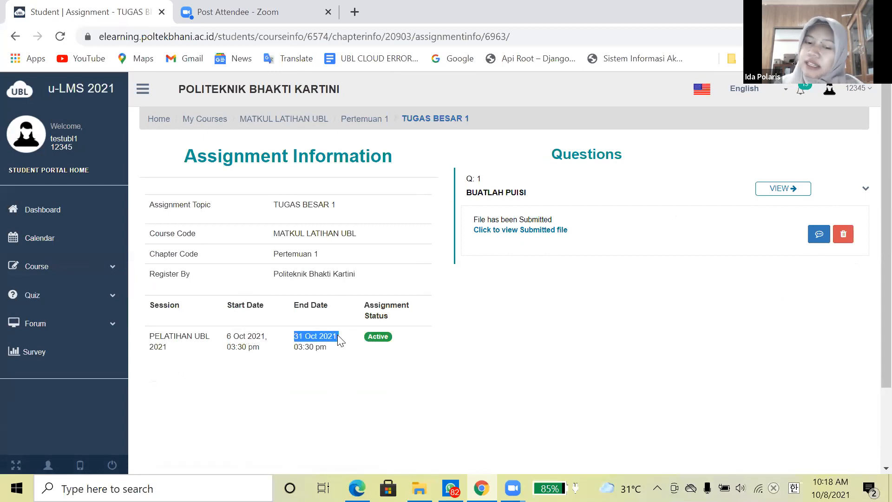
left_click(338, 352)
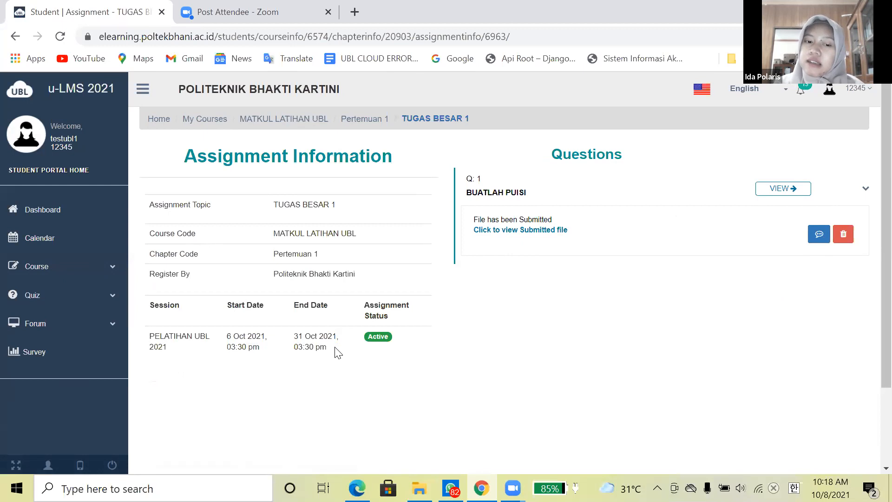
- Highlight the session end date 31 Oct 2021, 03:30 pm in the table
left_click_drag(334, 335, 294, 343)
left_click(298, 346)
triple_click(297, 346)
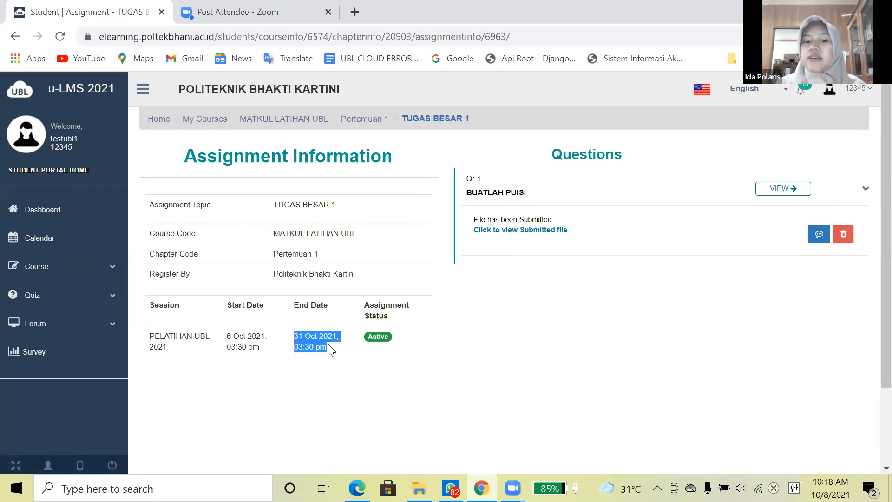
left_click(327, 347)
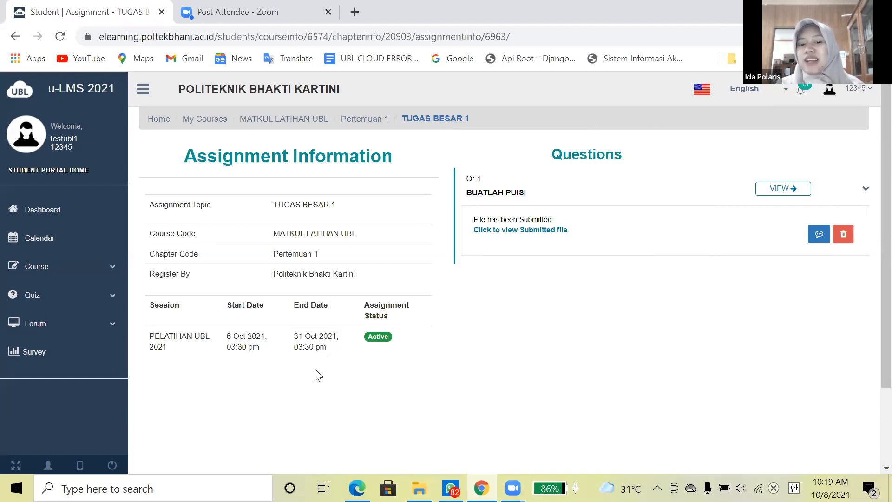
mouse_move(332, 357)
left_mouse_down()
mouse_move(297, 319)
mouse_move(332, 354)
left_mouse_up()
left_click(292, 327)
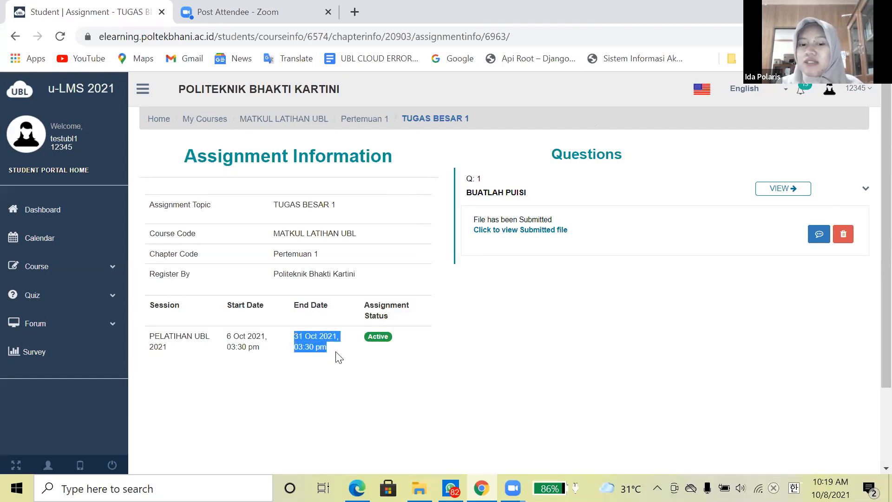
left_click(339, 357)
left_click_drag(327, 347, 300, 343)
left_click(301, 343)
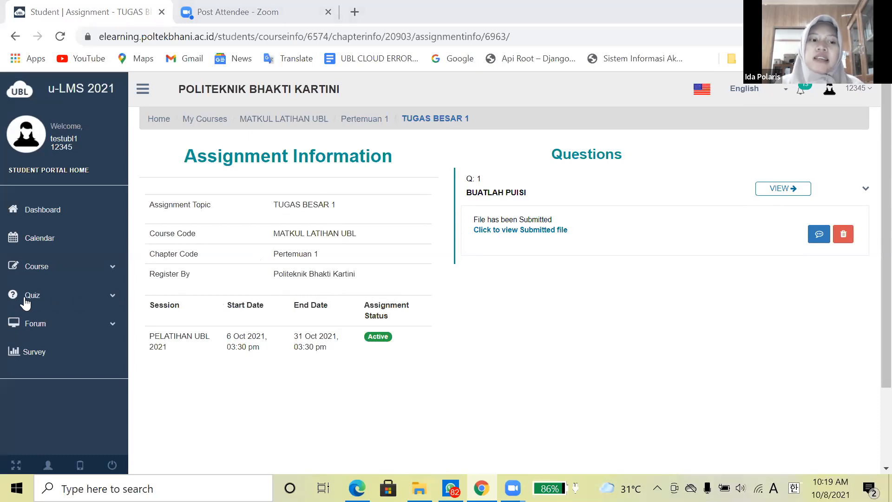
left_click(114, 300)
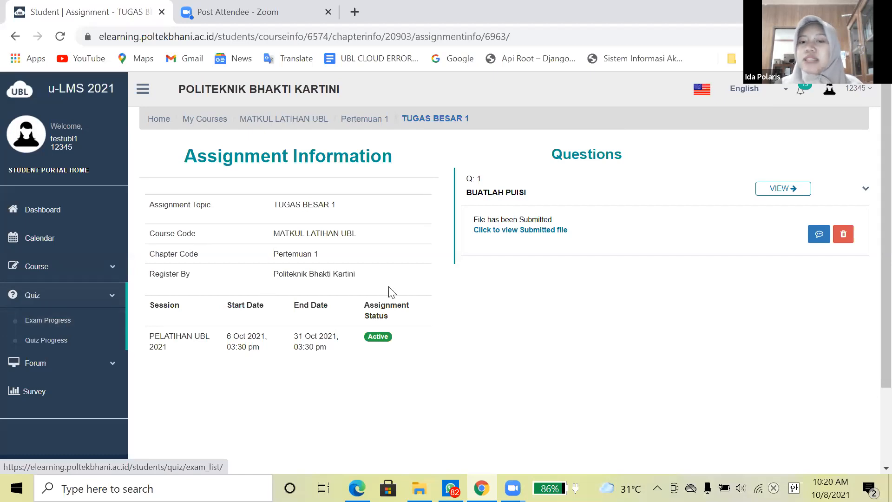
- Check the quiz progress page, then open Forum > Home listing threads like Diskusi Tugas Besar
left_click(48, 343)
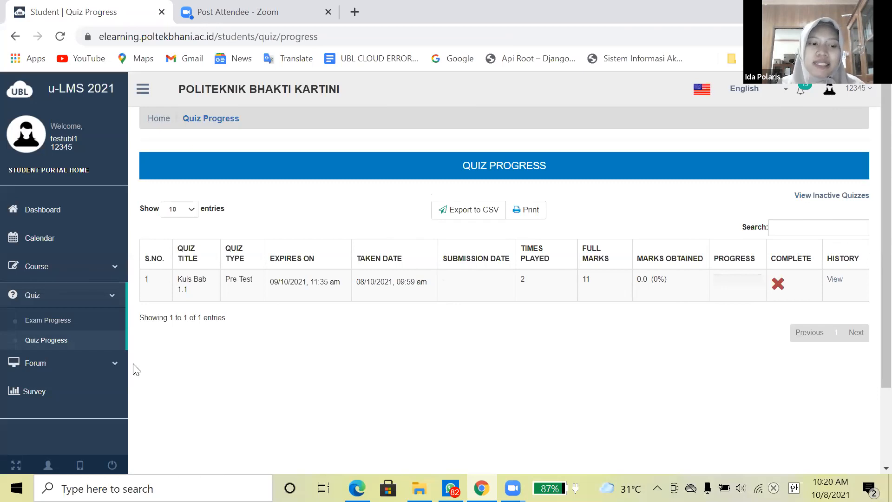
scroll(75, 367, "down", 2)
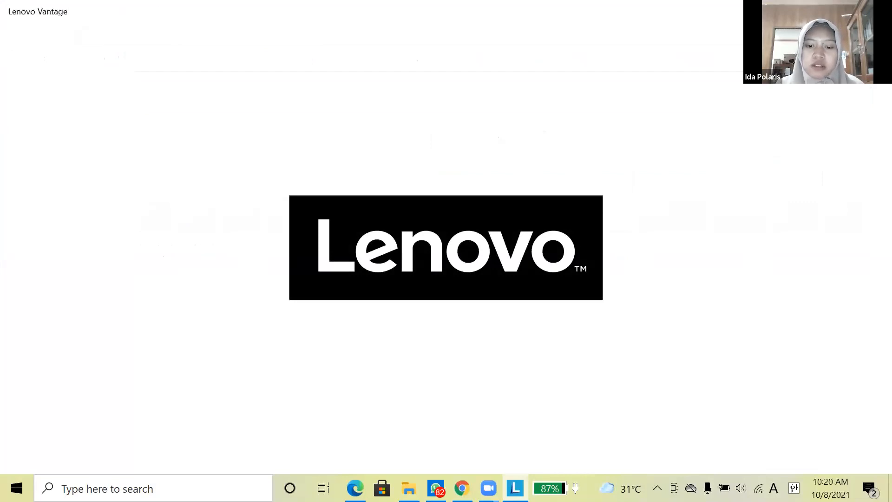
left_click(487, 488)
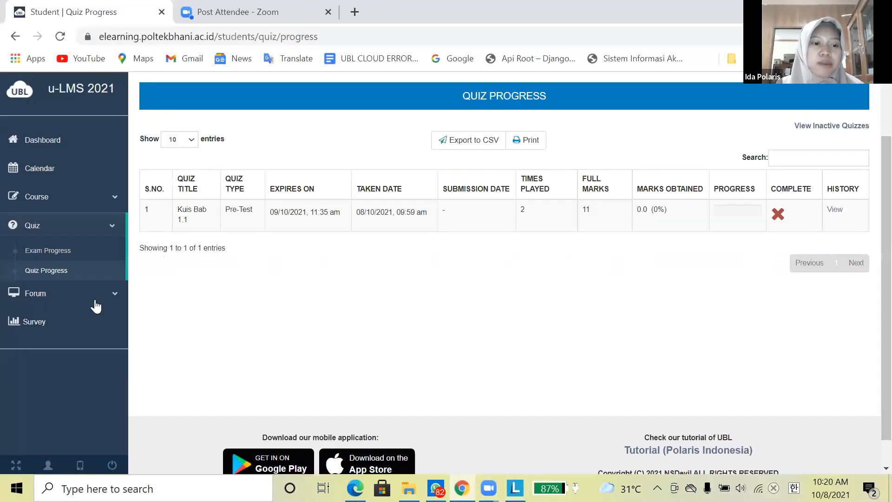
left_click(97, 300)
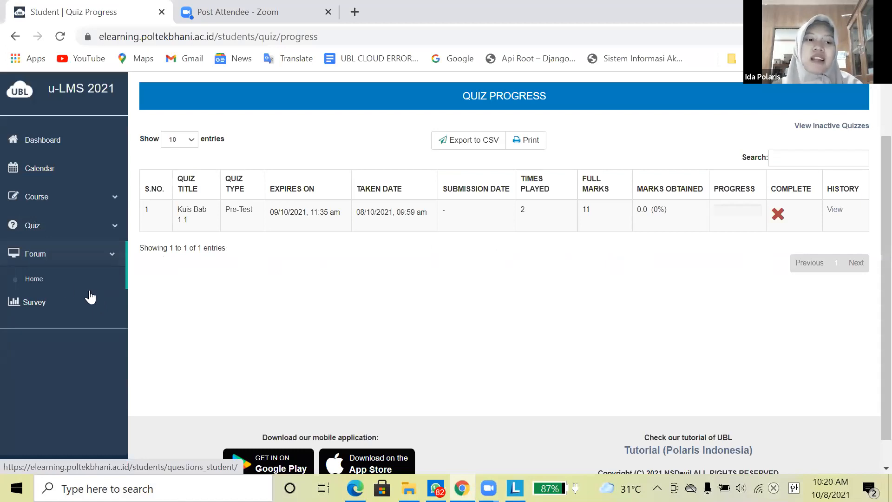
left_click(60, 278)
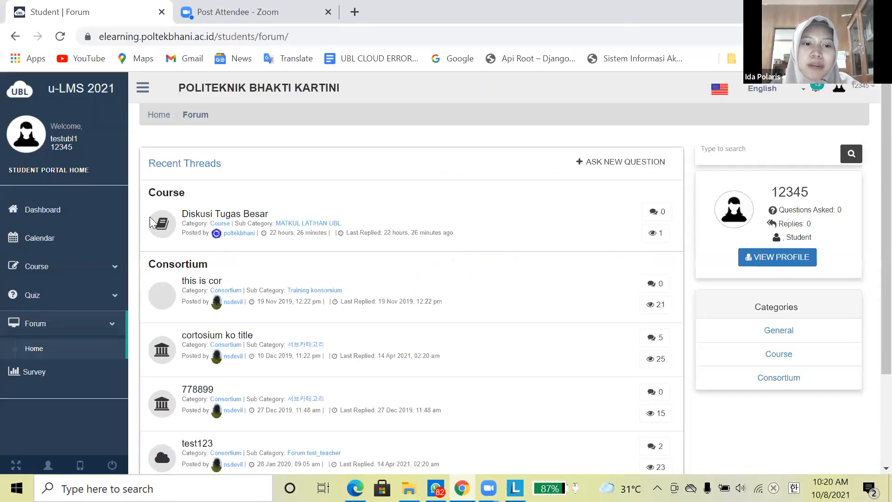
- Post the comment 'Ok' on the Diskusi Tugas Besar forum thread
left_click(218, 215)
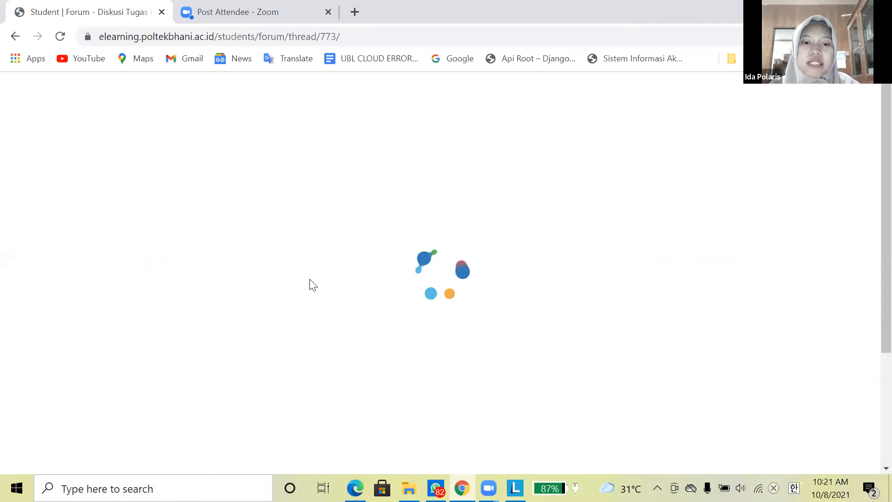
scroll(384, 259, "down", 1)
scroll(384, 258, "up", 1)
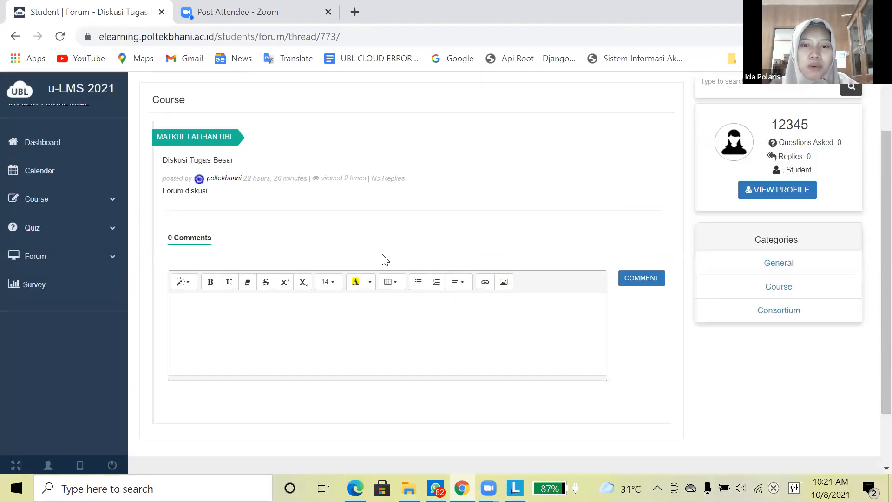
left_click(296, 318)
type("Ok")
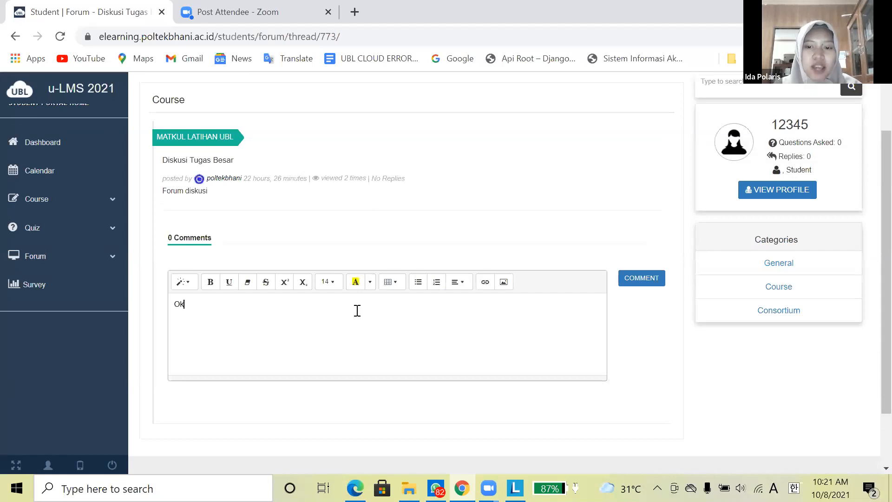
left_click(633, 283)
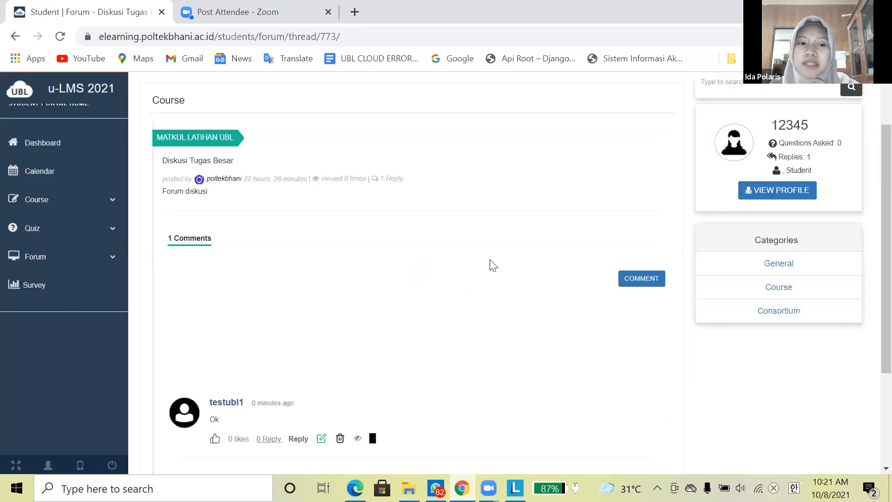
scroll(268, 304, "down", 2)
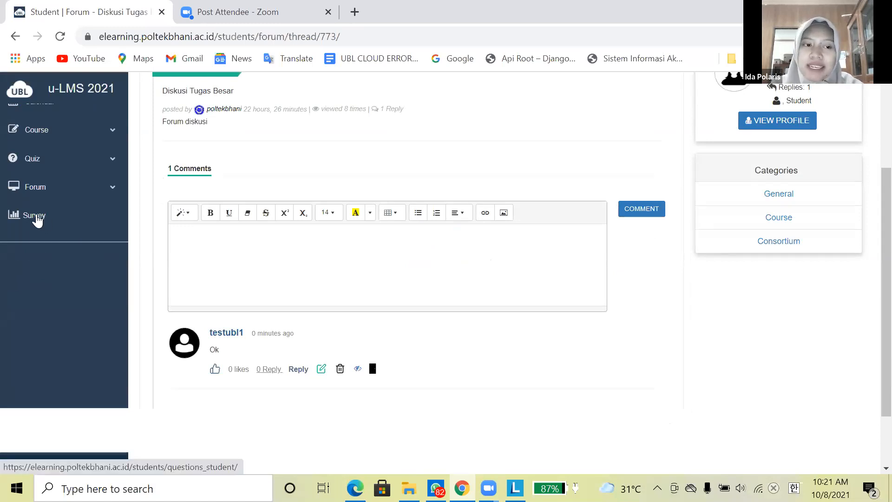
- Answer the #Quick-Survey with Ya, type 'i' as the suggestion, and submit it
left_click(37, 219)
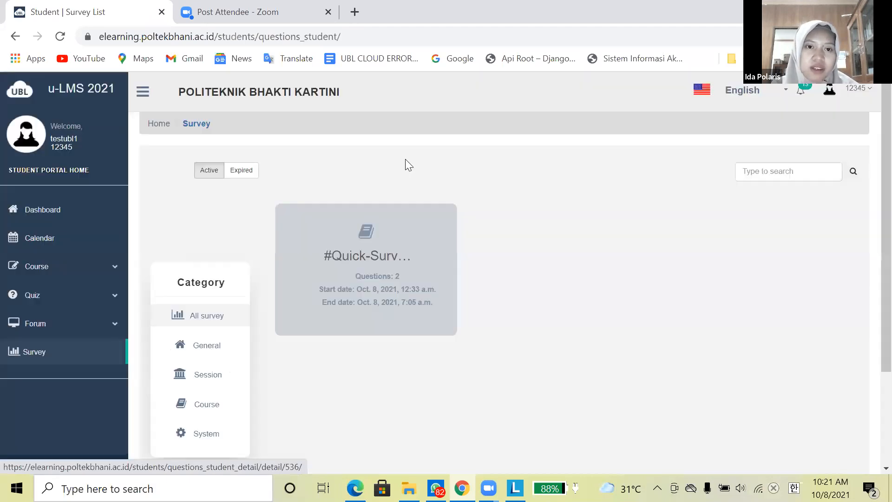
left_click(373, 267)
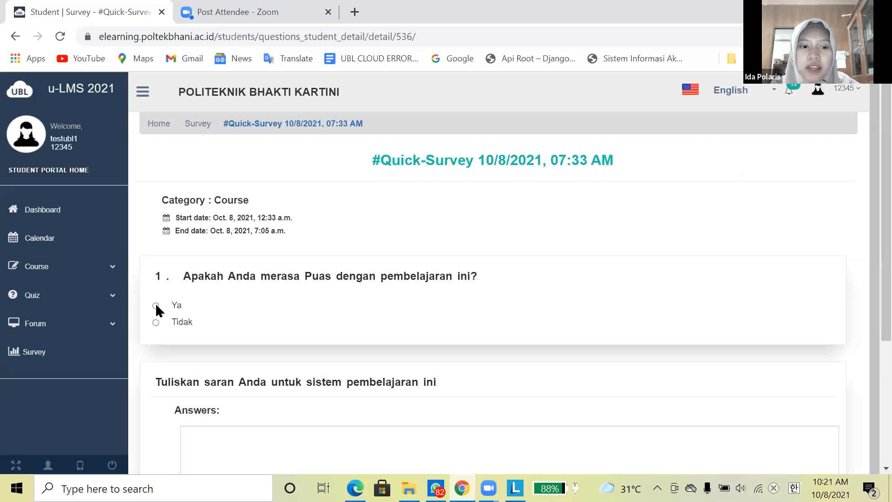
left_click(180, 309)
scroll(232, 302, "down", 3)
left_click(227, 295)
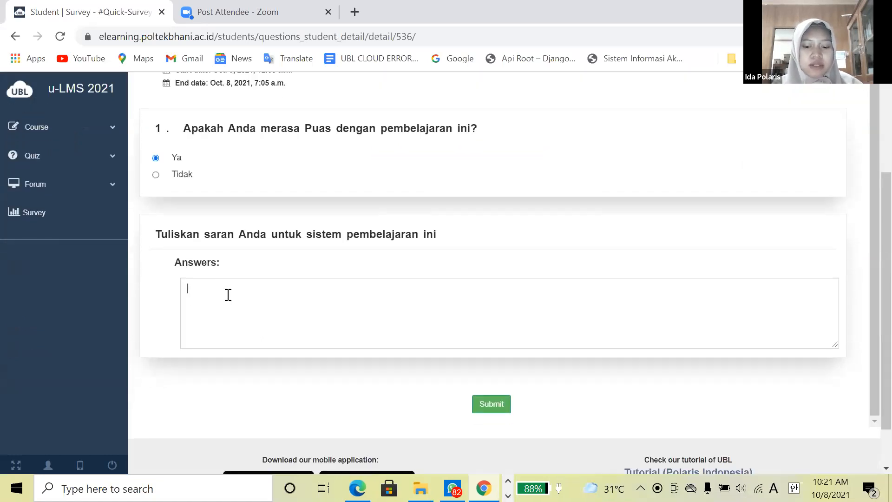
type("i")
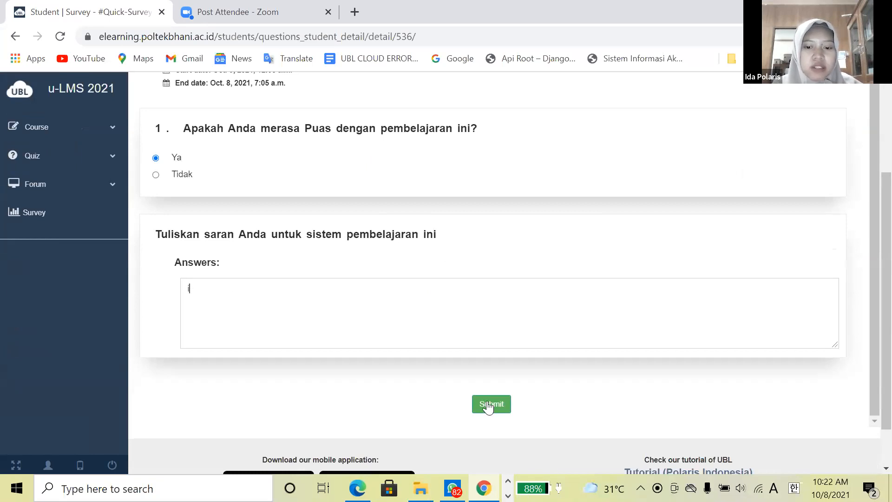
left_click(488, 405)
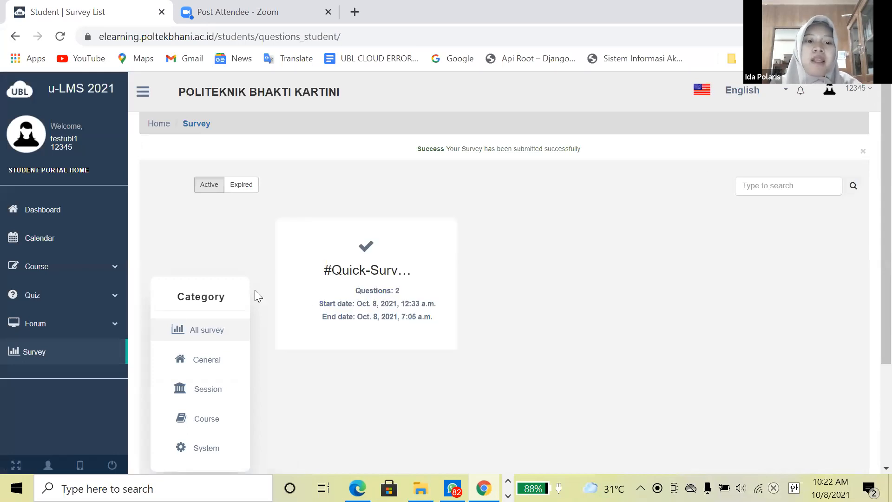
- Scroll down to the u-LMS footer with the Polaris Edu Partners tutorial link
scroll(351, 281, "down", 3)
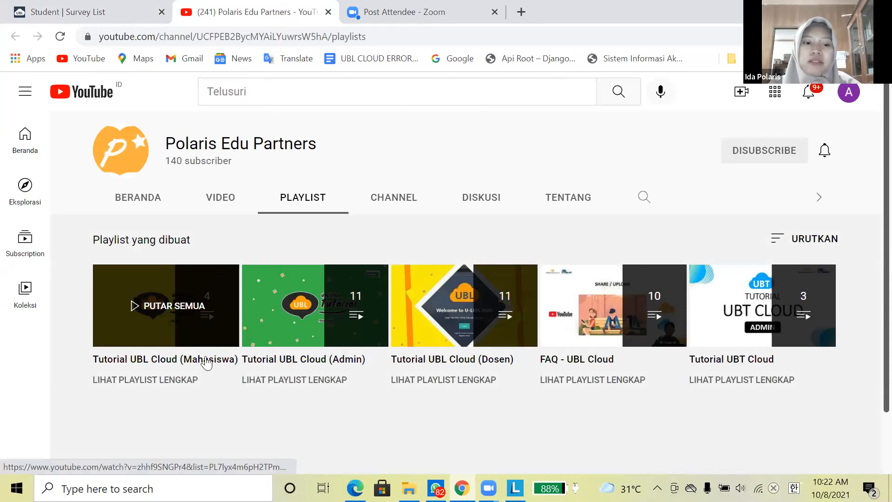
- Play the Tutorial UBL Cloud (Mahasiswa) playlist, pausing and resuming it, then close the YouTube tab
left_click(207, 363)
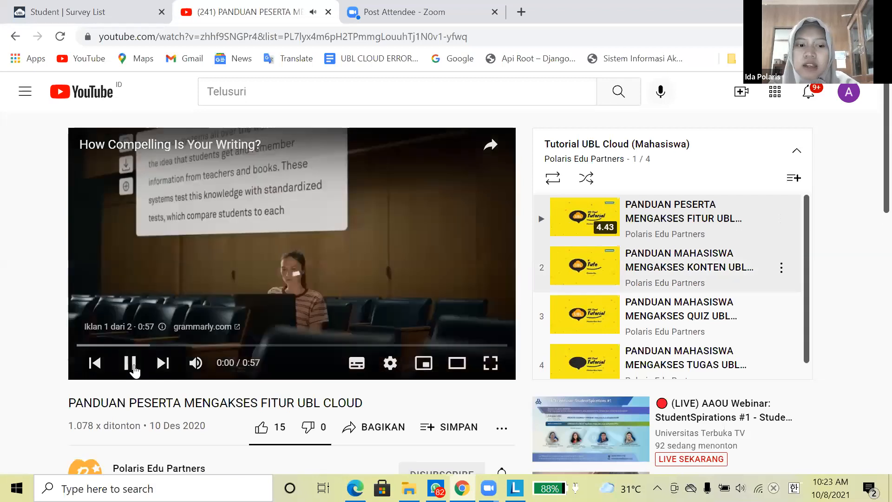
left_click(130, 364)
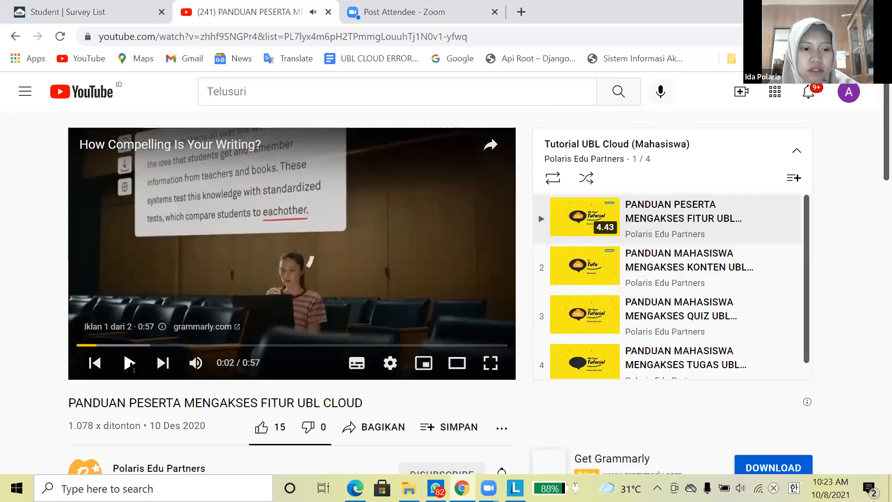
left_click(131, 366)
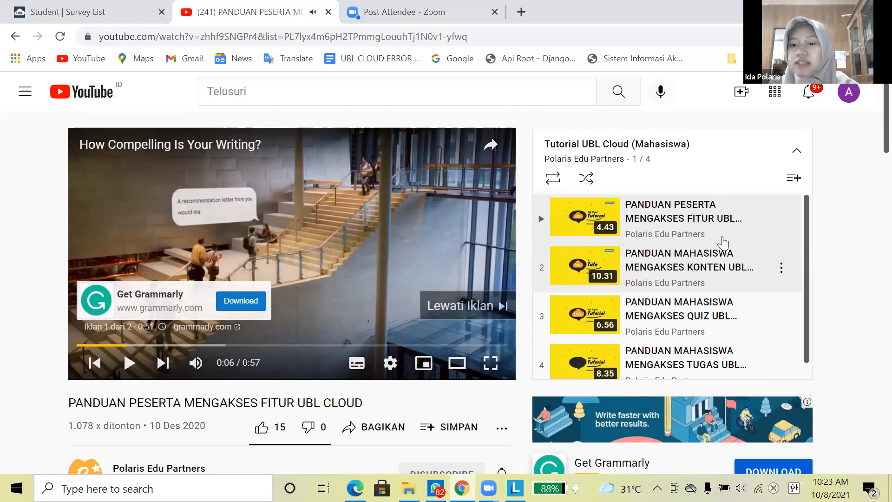
scroll(722, 244, "down", 1)
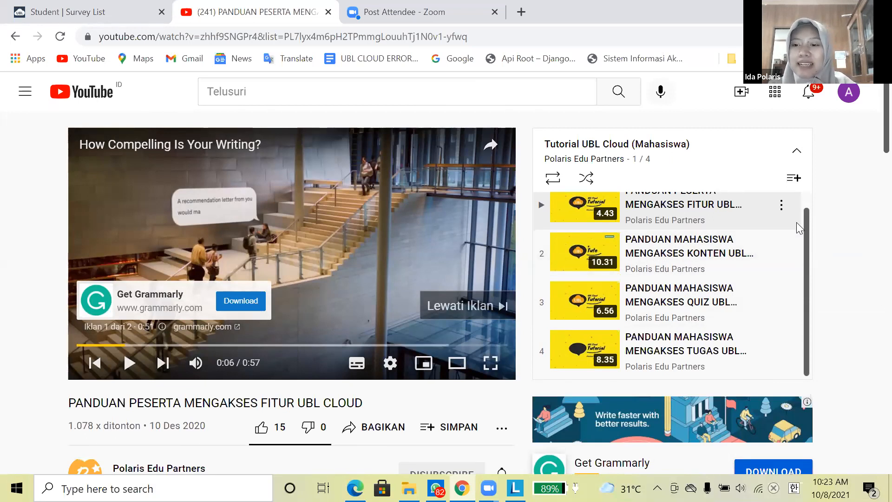
scroll(801, 215, "up", 1)
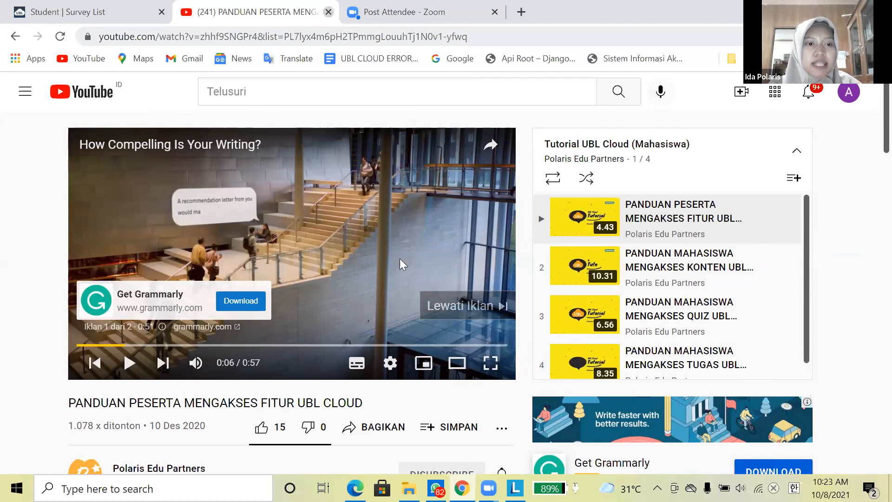
key("ctrl+w")
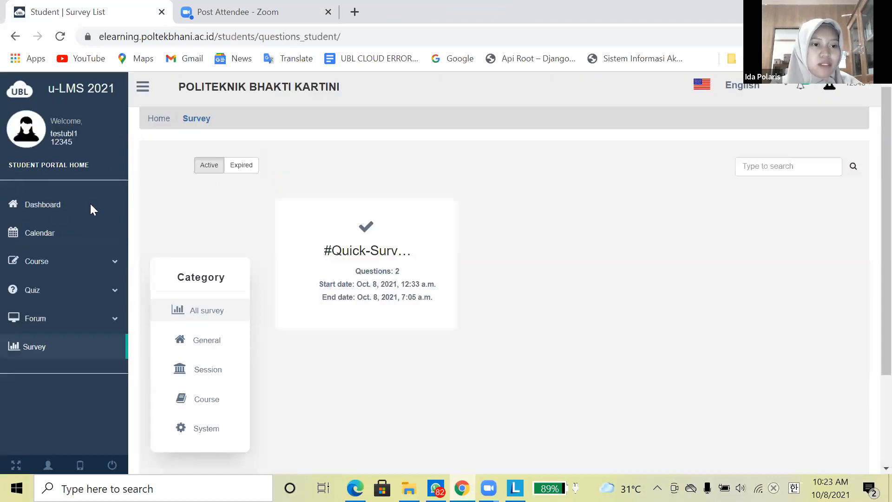
- Return to the Dashboard and browse its course, incomplete chapters and active assignments sections
left_click(90, 204)
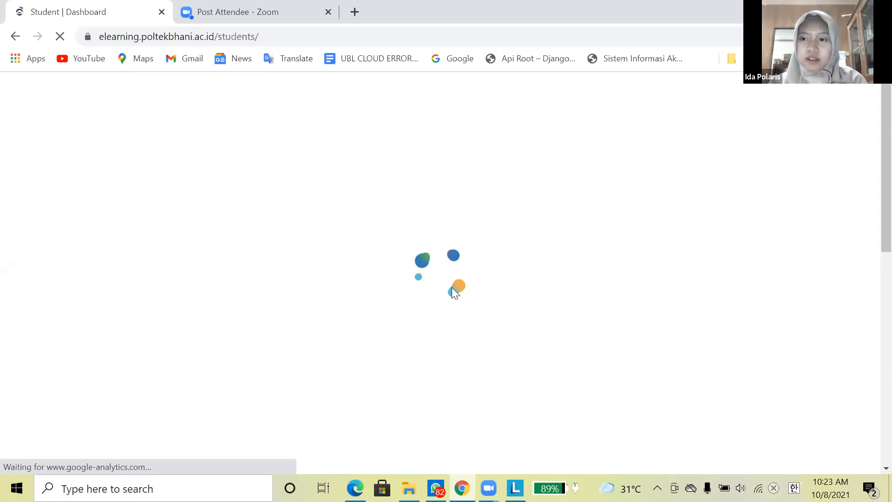
scroll(458, 285, "down", 5)
scroll(458, 286, "down", 3)
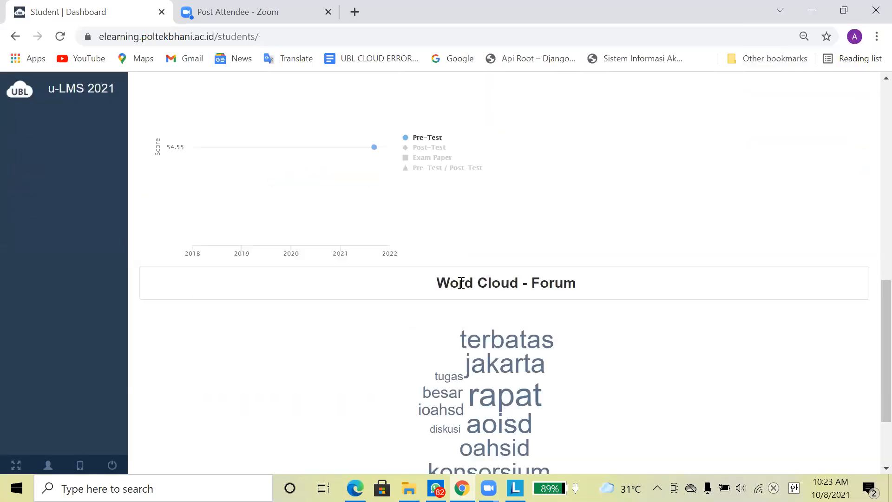
scroll(468, 282, "up", 10)
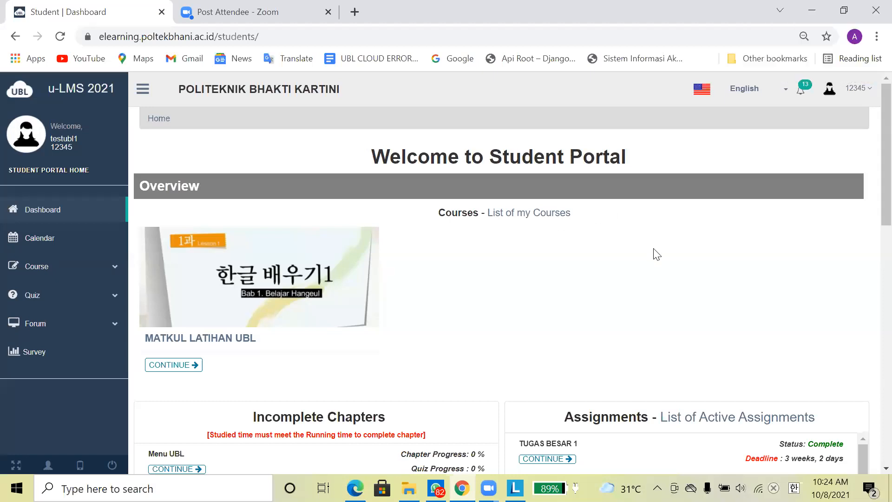
scroll(659, 261, "down", 3)
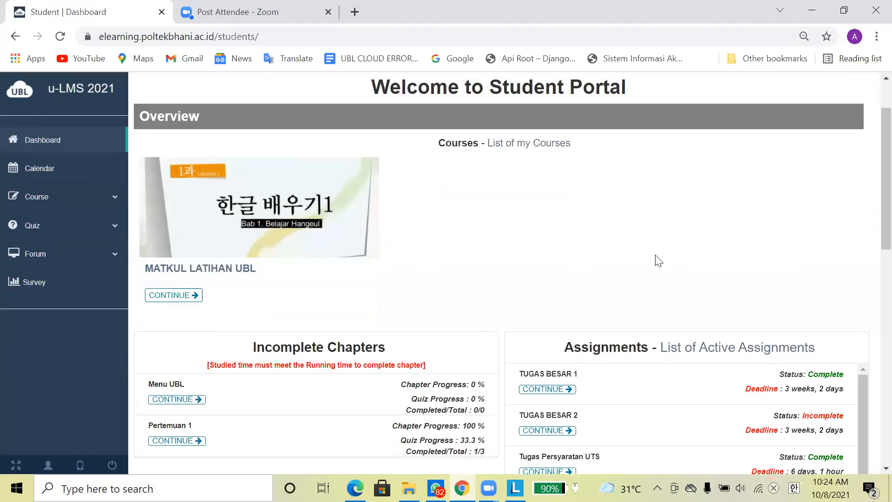
scroll(659, 261, "up", 3)
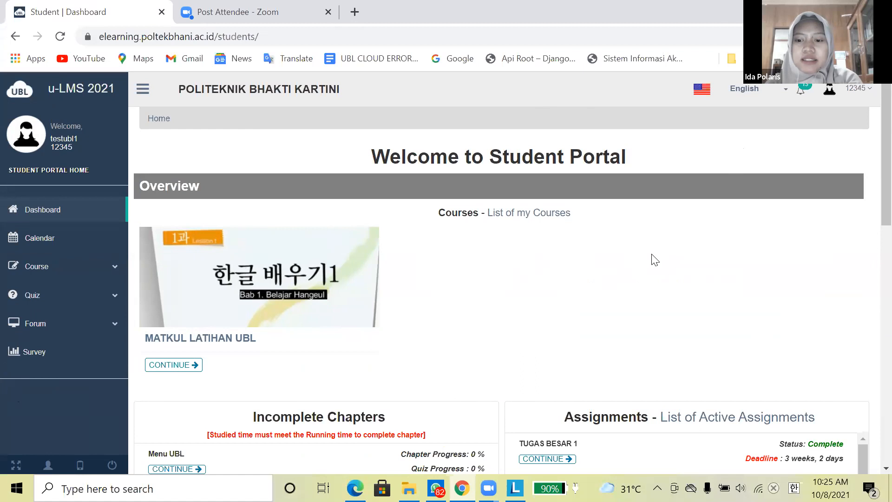
scroll(674, 281, "down", 3)
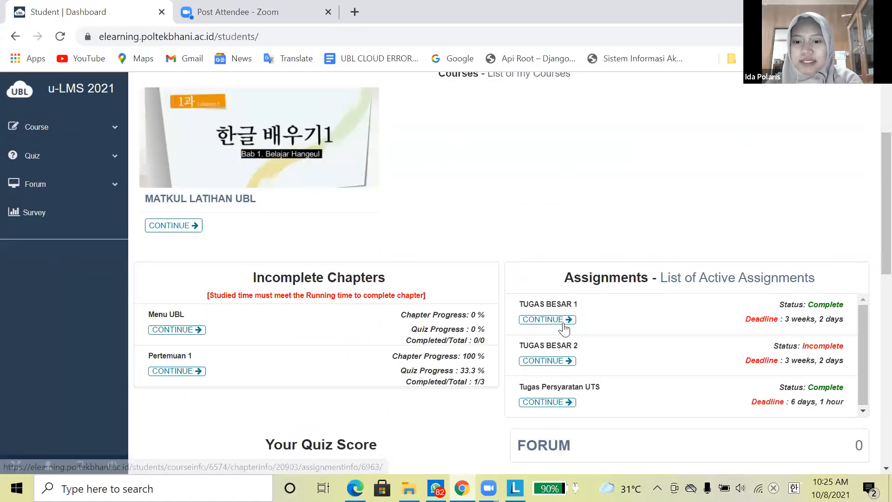
- Open TUGAS BESAR 1 and expand, then collapse, the BUATLAH PUISI question's score and description
left_click(564, 320)
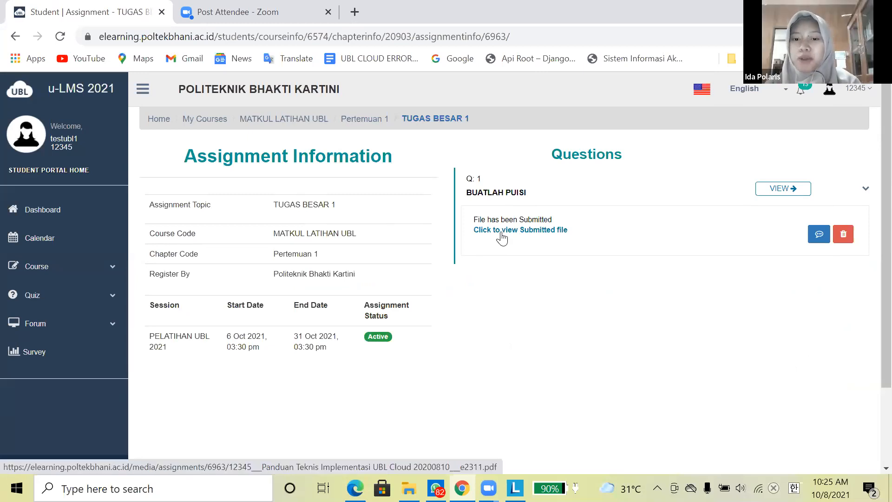
left_click(860, 189)
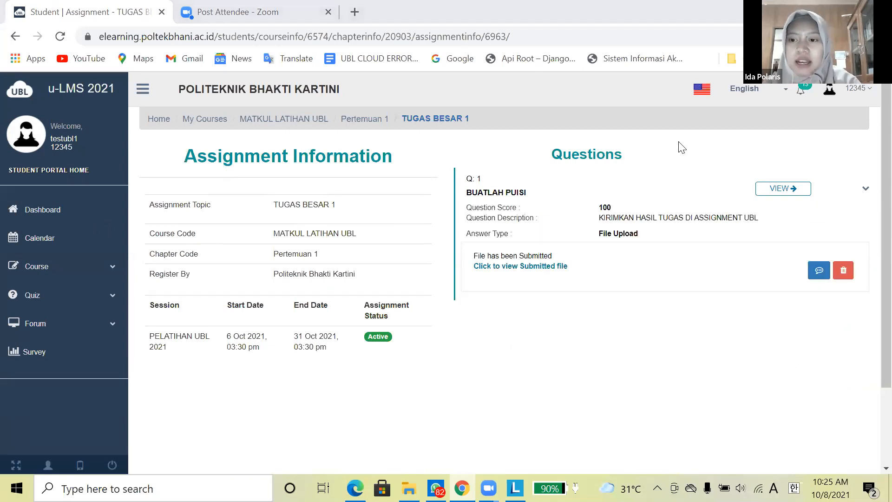
left_click(866, 192)
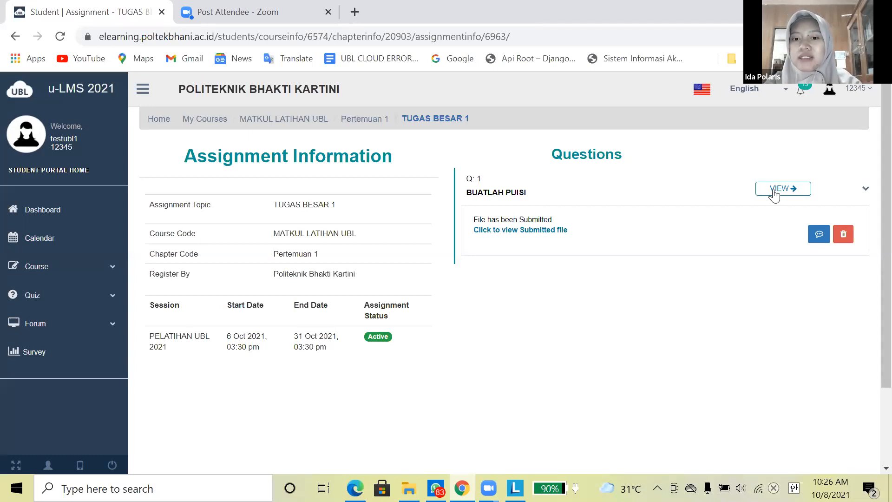
- View the submitted 'Panduan Teknis Implementasi UBL Cloud 20200810.docx' PDF, then return to the assignment page
left_click(549, 230)
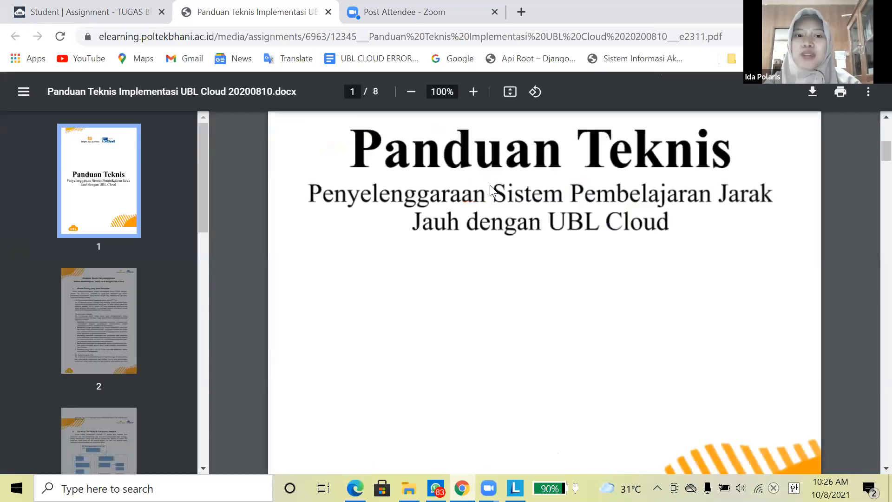
scroll(488, 188, "up", 5)
scroll(380, 293, "up", 2)
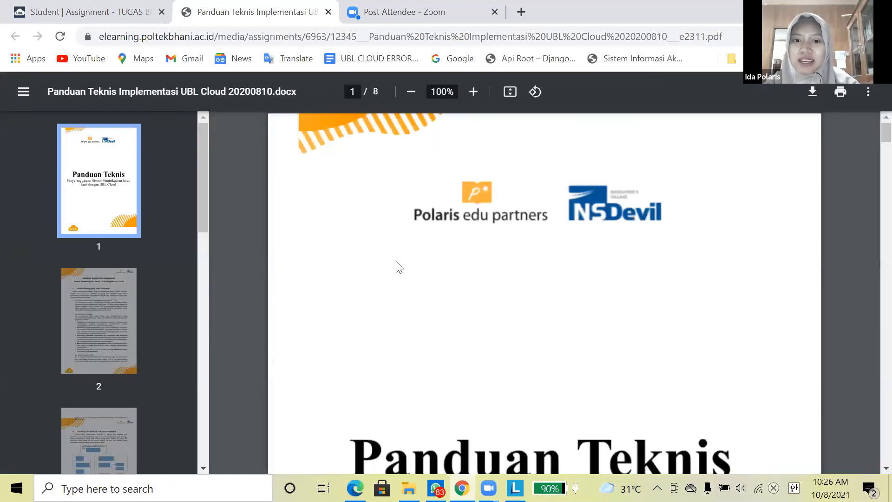
scroll(369, 241, "down", 7)
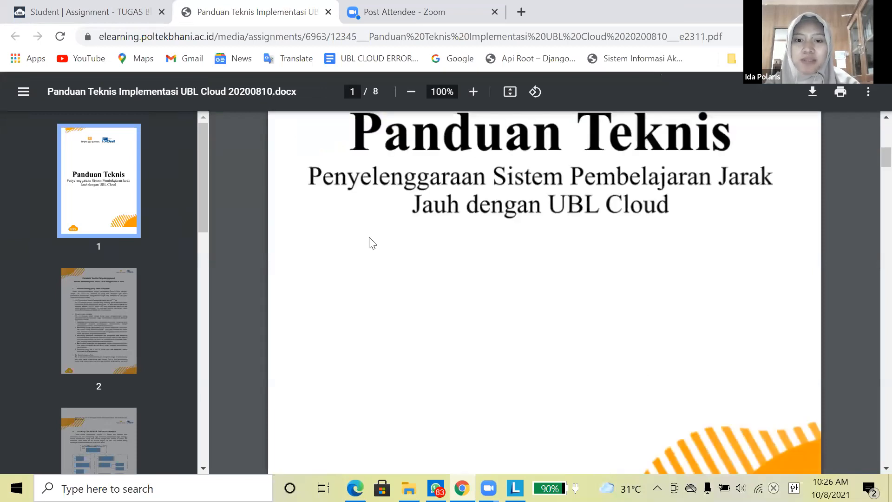
scroll(593, 174, "down", 15)
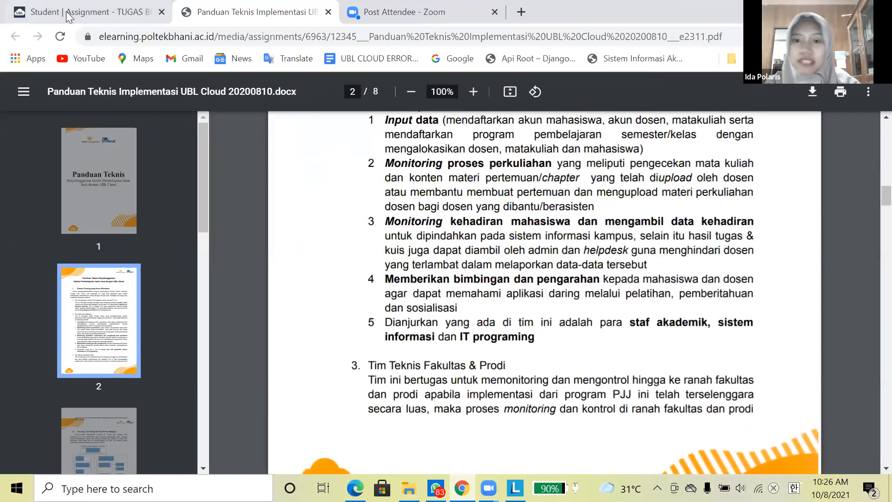
left_click(68, 17)
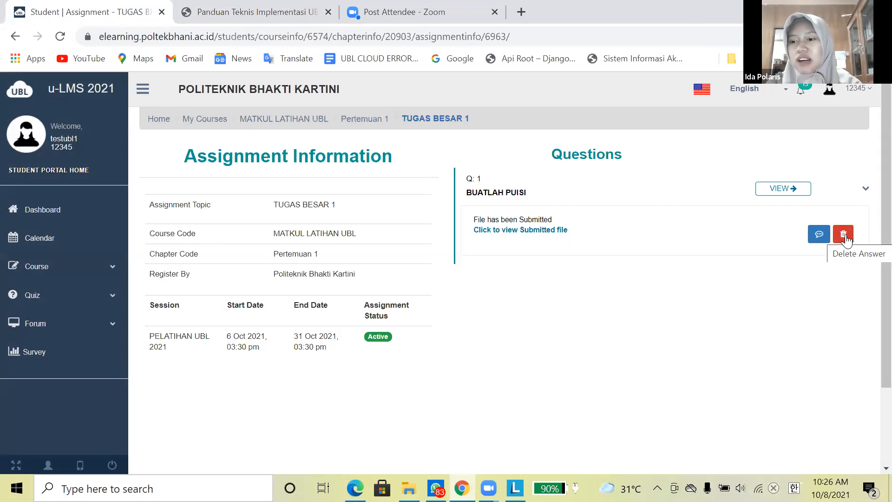
- Delete the submitted BUATLAH PUISI answer and bring up an empty answer upload form
left_click(845, 239)
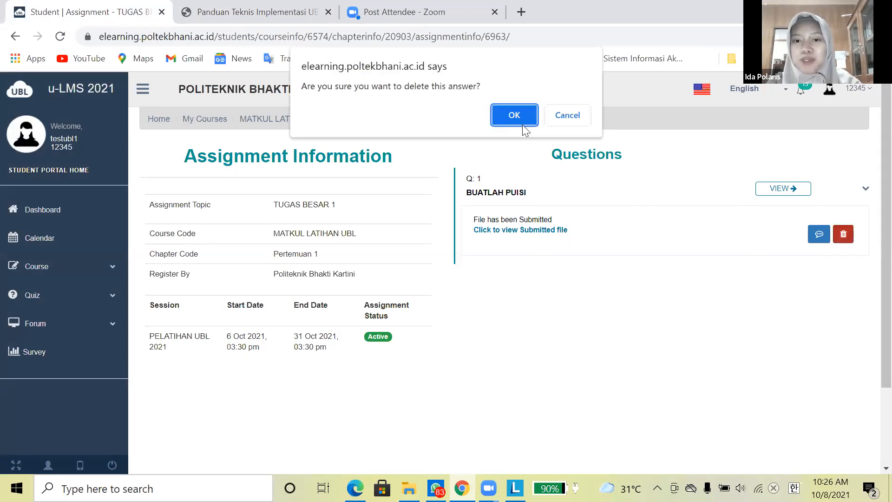
left_click(521, 119)
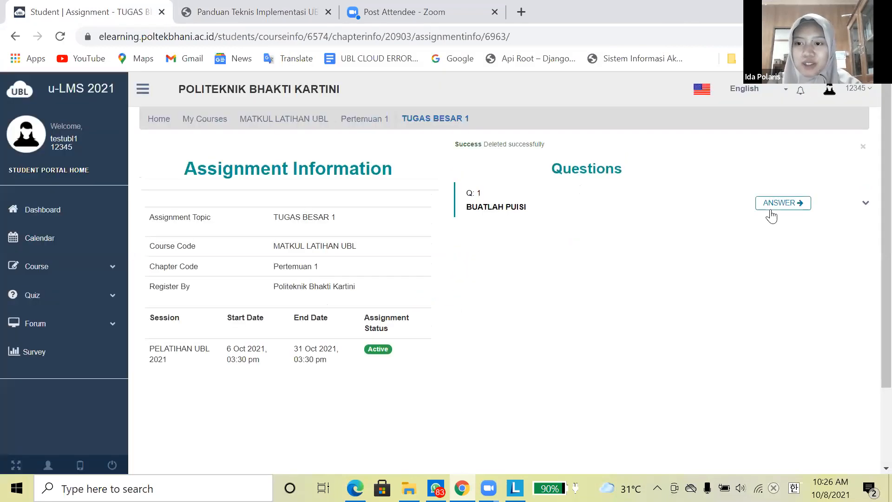
left_click(773, 205)
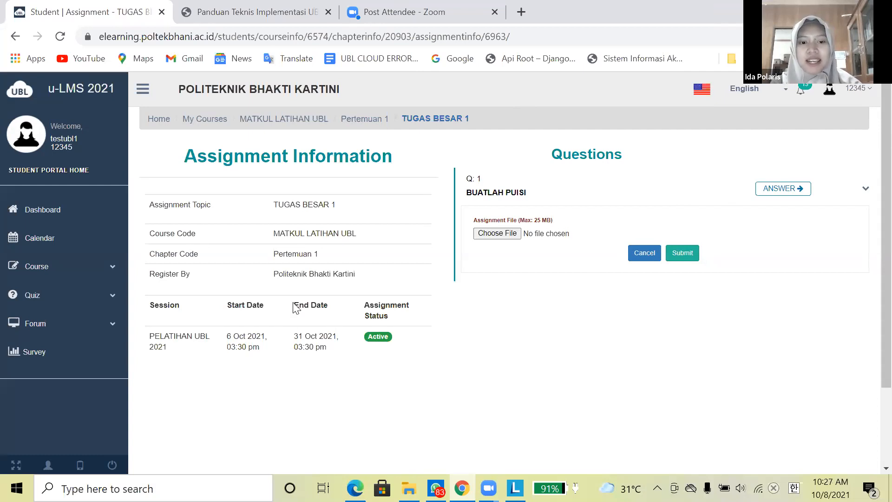
left_click_drag(328, 307, 294, 307)
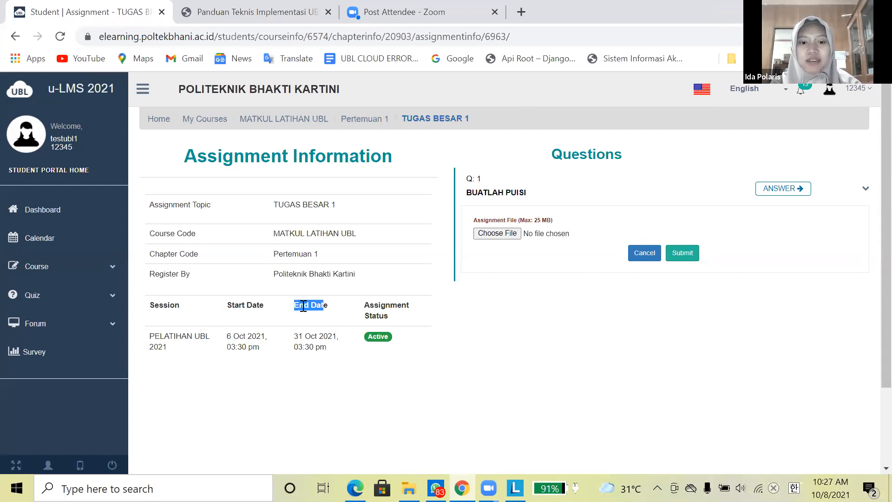
left_click(297, 340)
left_click_drag(294, 337, 327, 346)
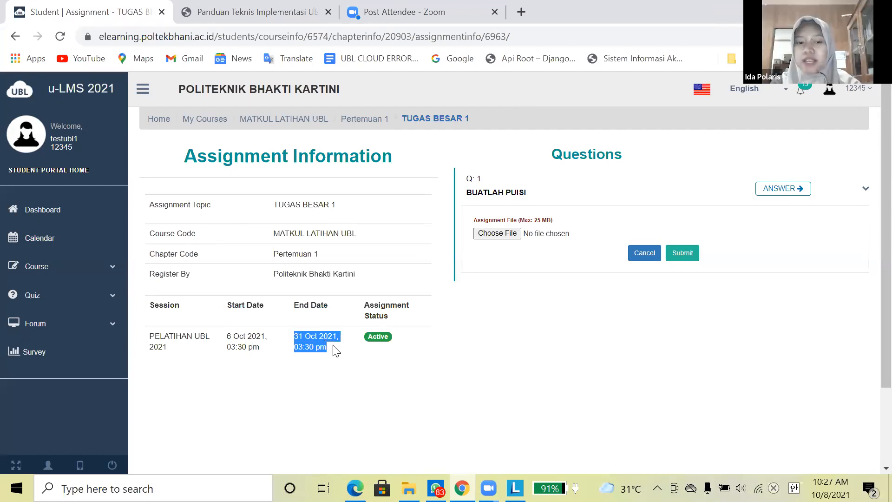
left_click(328, 349)
triple_click(295, 342)
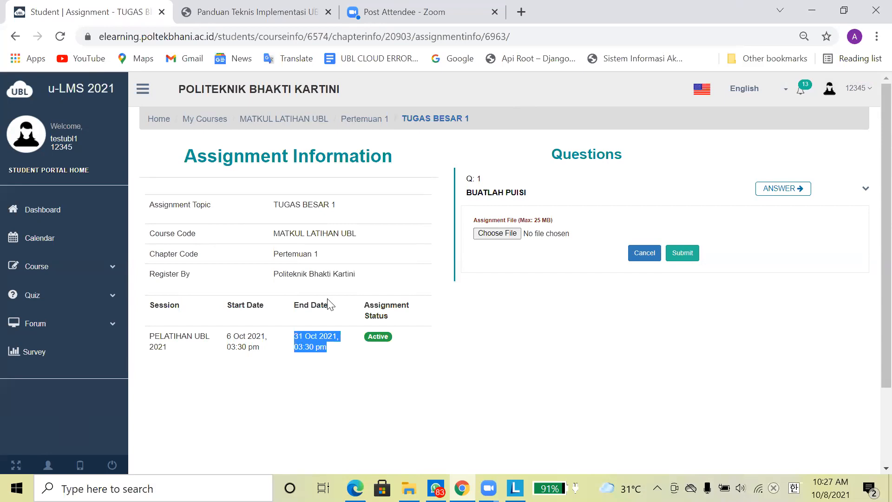
left_click(635, 183)
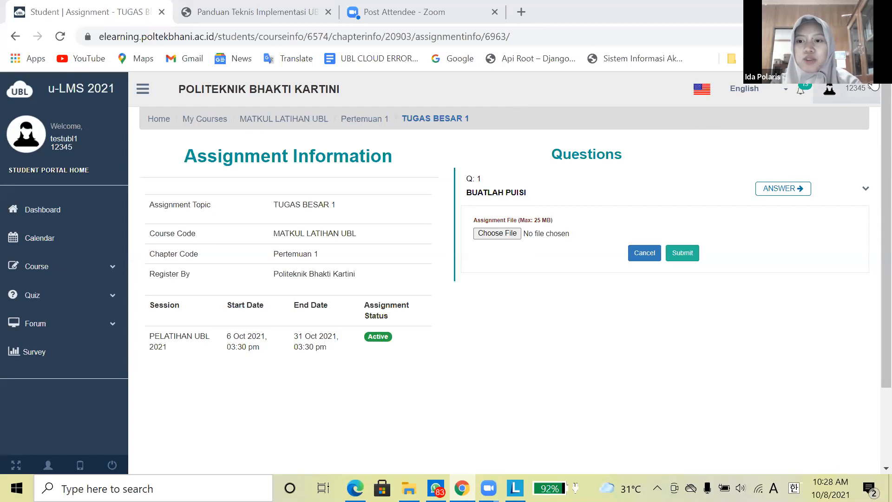
- Log out from the account menu, then inspect the landing page's web address in the address bar
left_click(857, 89)
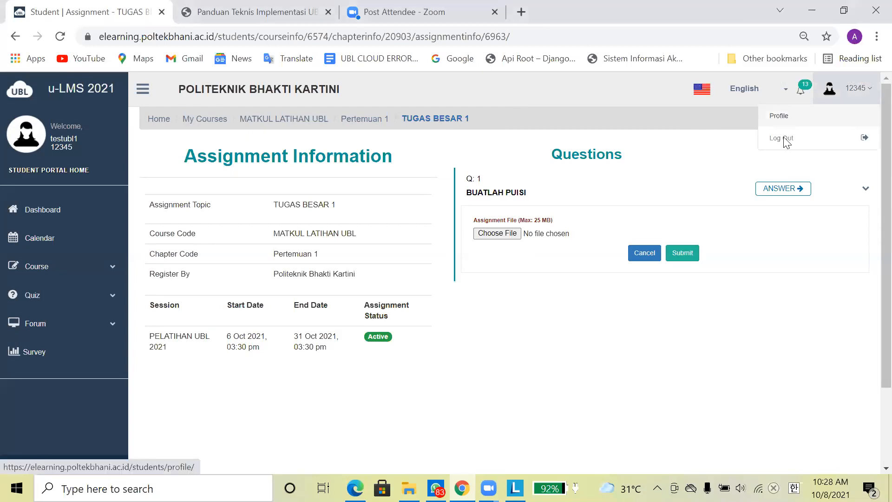
left_click(762, 143)
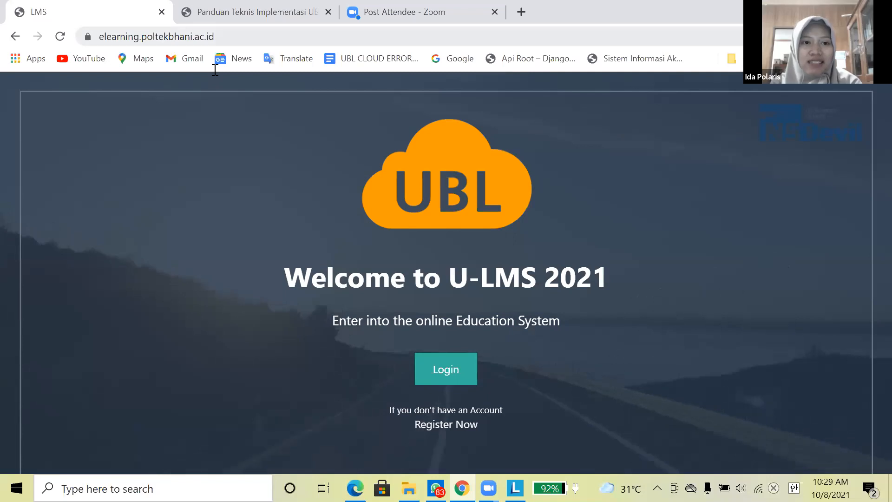
key("ctrl+l")
key("End")
left_click_drag(259, 36, 128, 36)
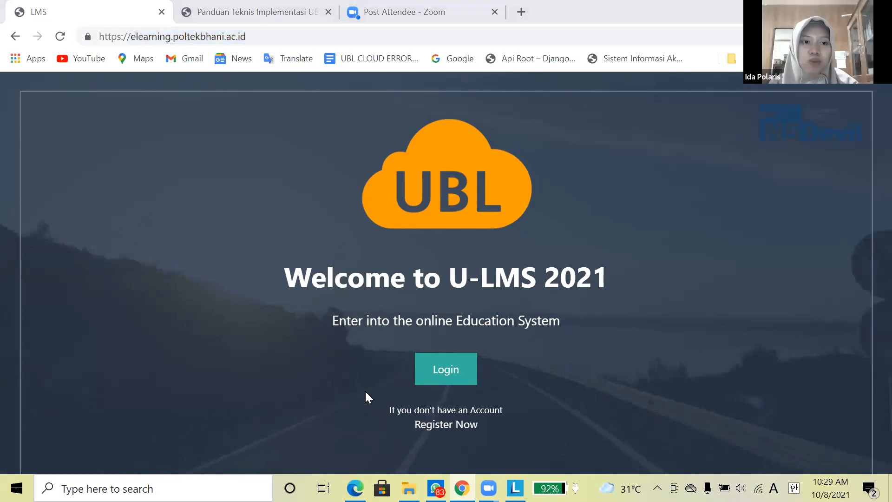
left_click(268, 34)
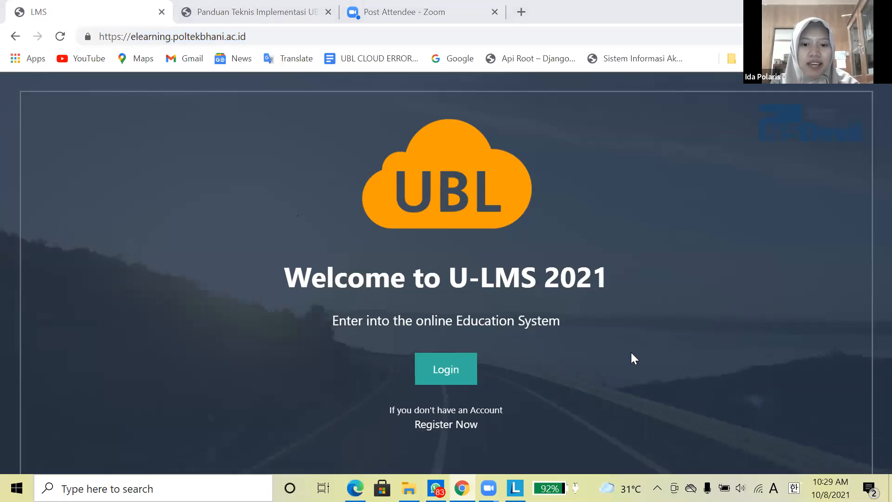
left_click(584, 330)
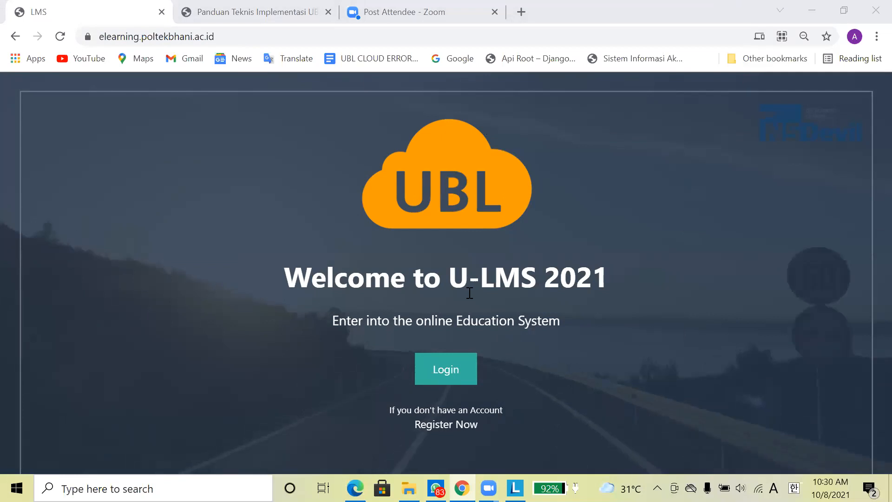
- Sign in again with the student's saved username and password to reach the Student Portal
left_click(451, 380)
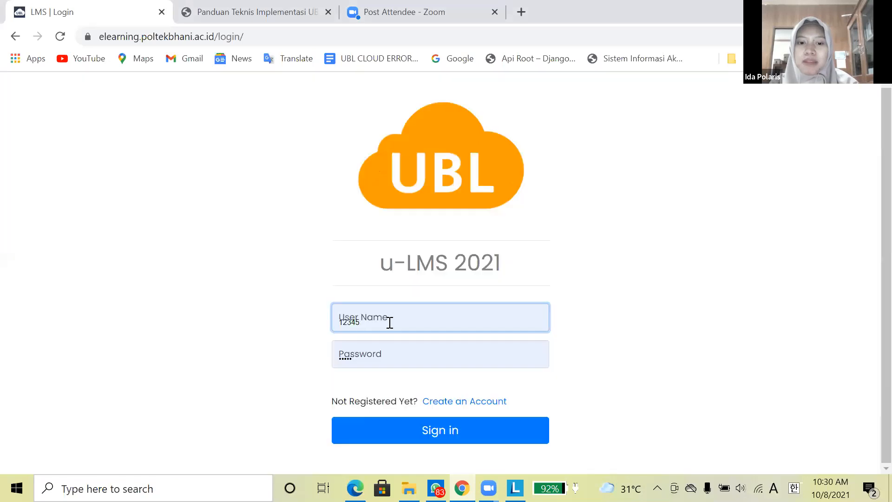
left_click(389, 322)
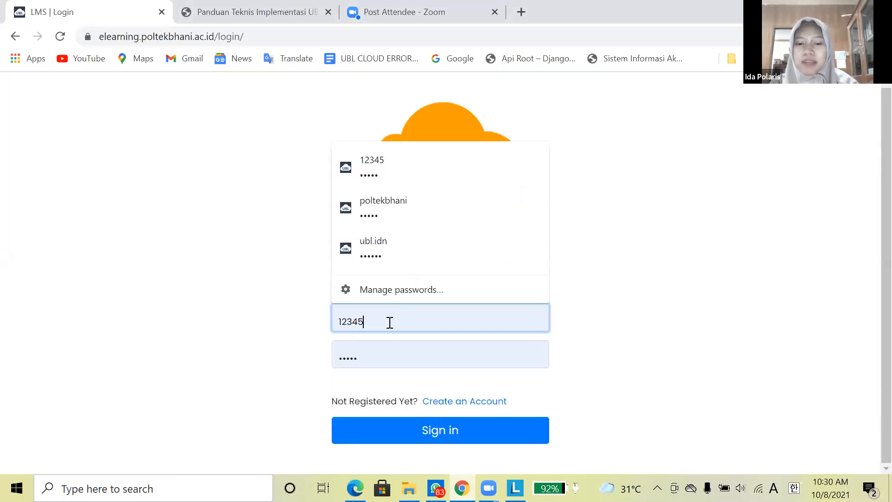
key("BackSpace")
key("BackSpace")
key("BackSpace")
key("BackSpace")
key("BackSpace")
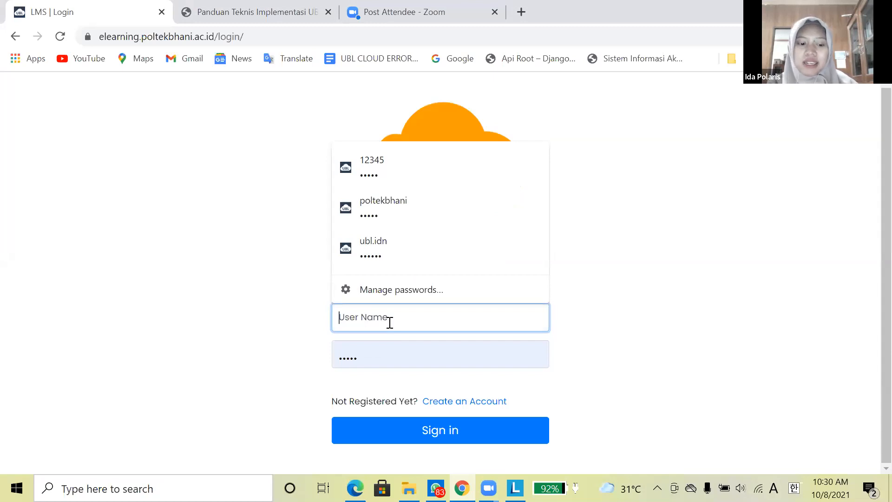
type("12345")
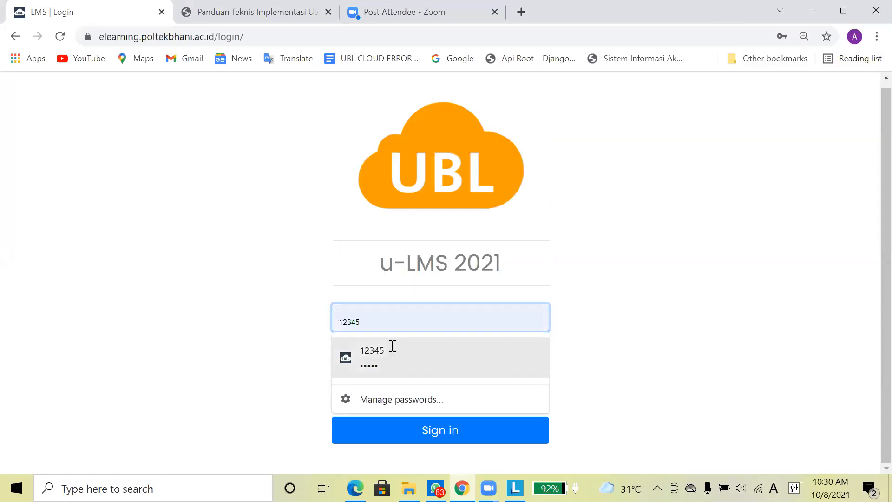
left_click(392, 346)
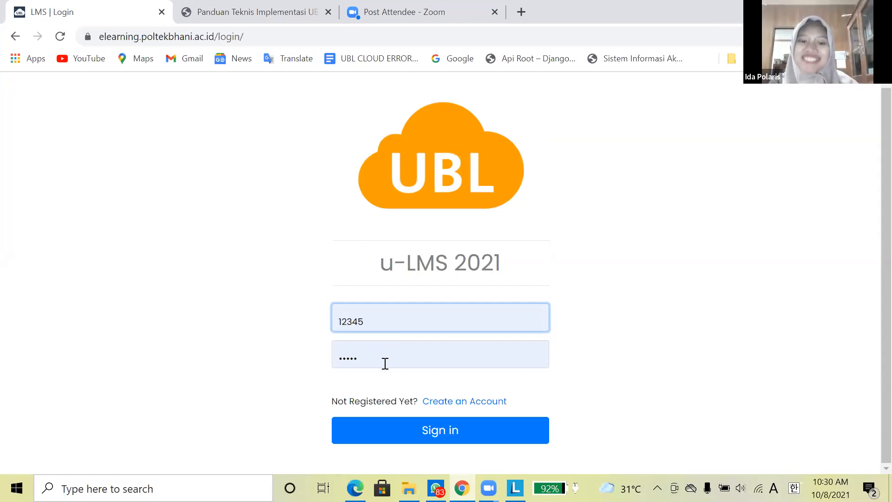
left_click(386, 363)
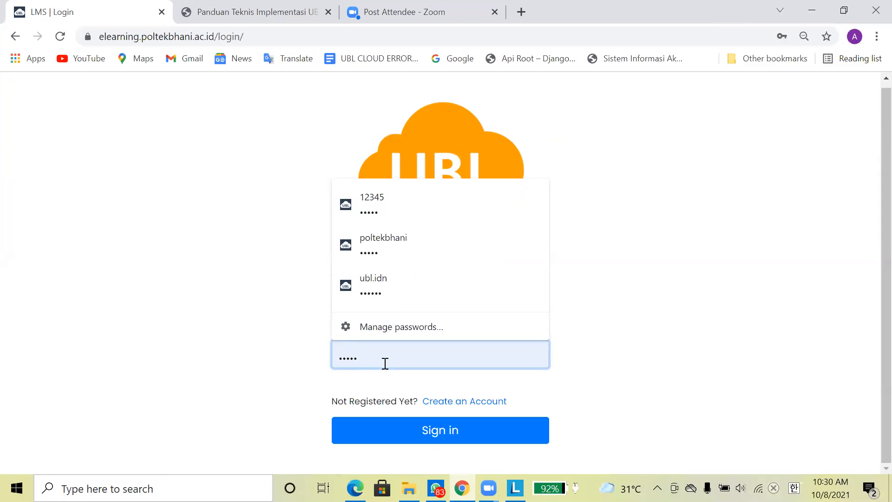
left_click(624, 371)
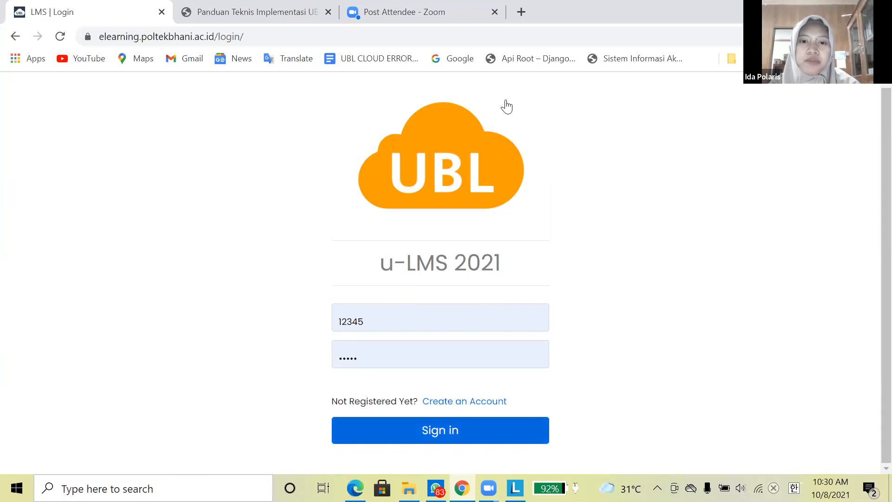
key("Return")
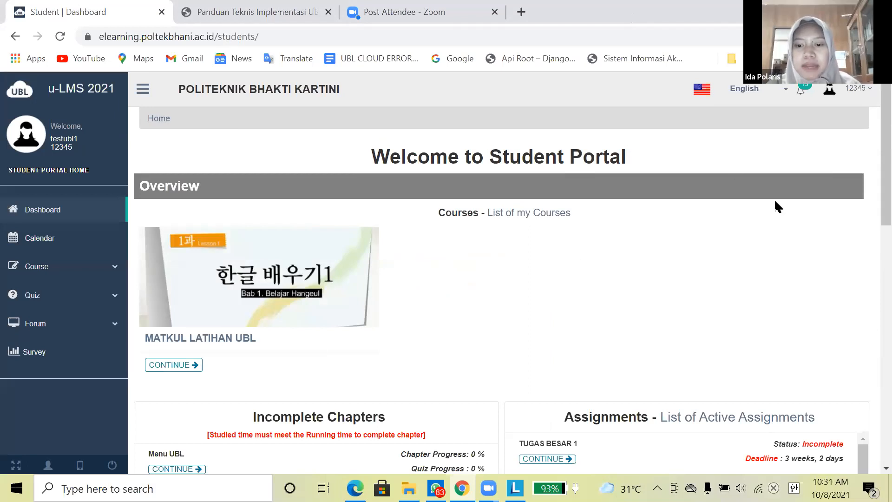
scroll(775, 199, "down", 10)
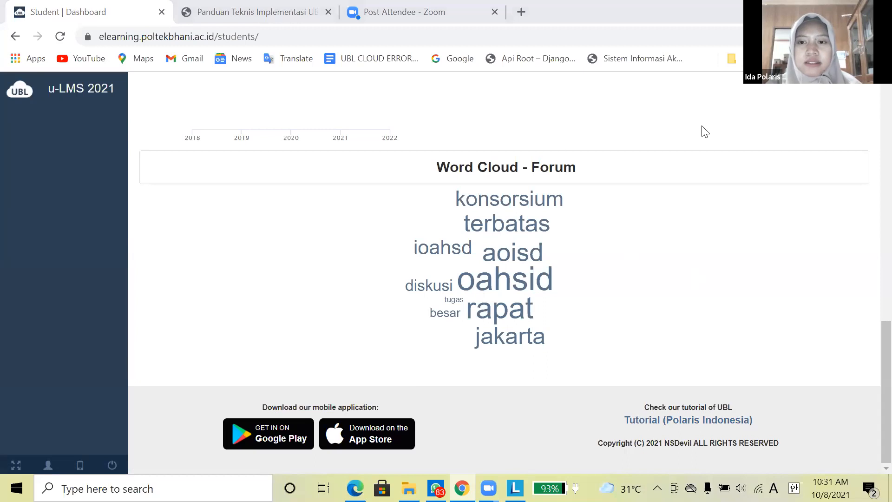
scroll(639, 166, "up", 10)
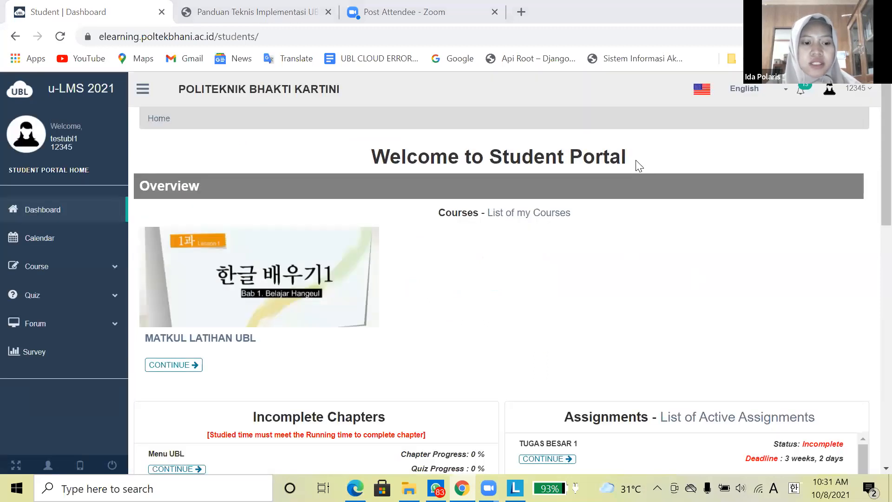